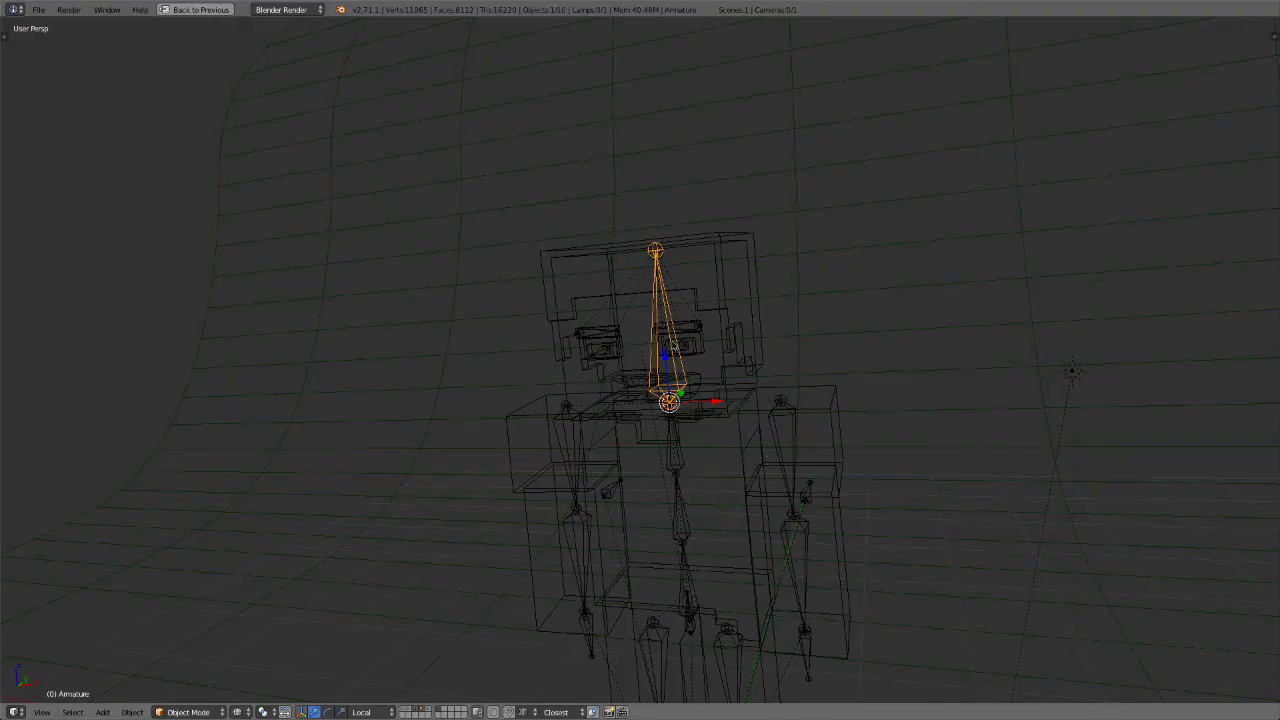
Step: Orbit the view around the character's head to inspect the rig
middle_drag(644, 388, 560, 420)
Step: In front view, snap the cursor to the bone in Edit Mode and name it eye.l
click(41, 712)
click(80, 632)
key(n)
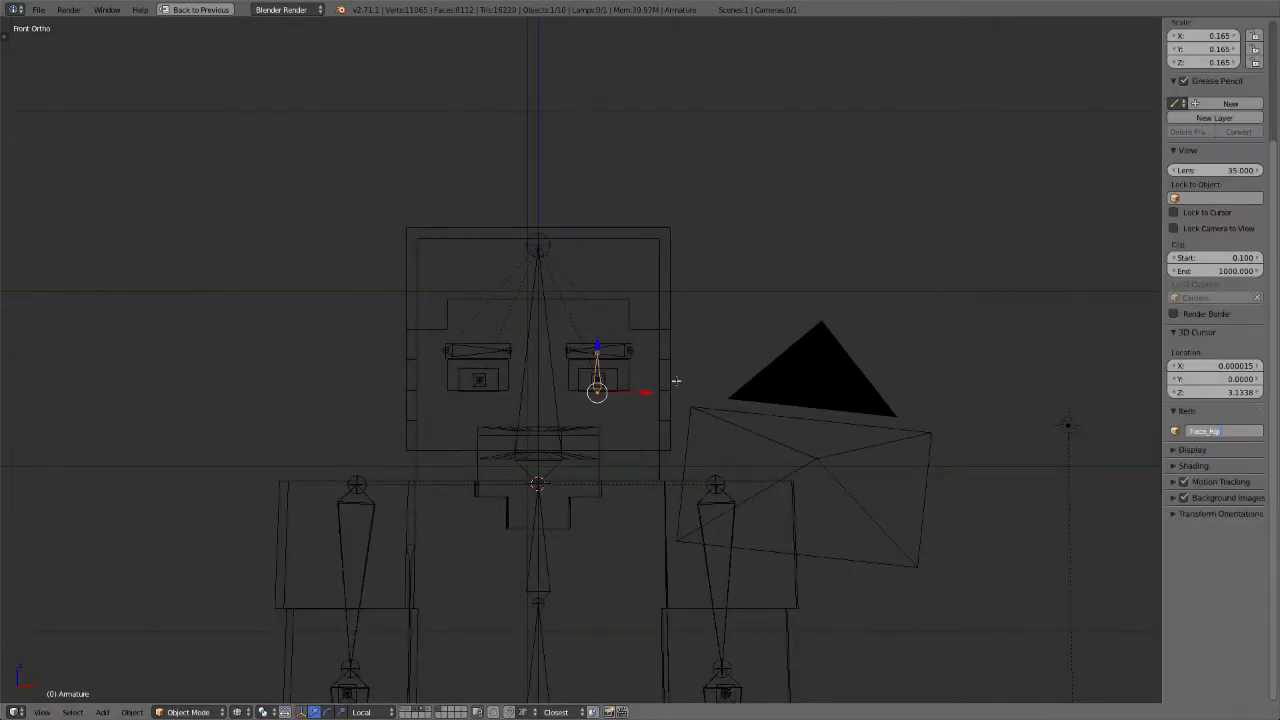
key(Tab)
key(shift+s)
click(600, 468)
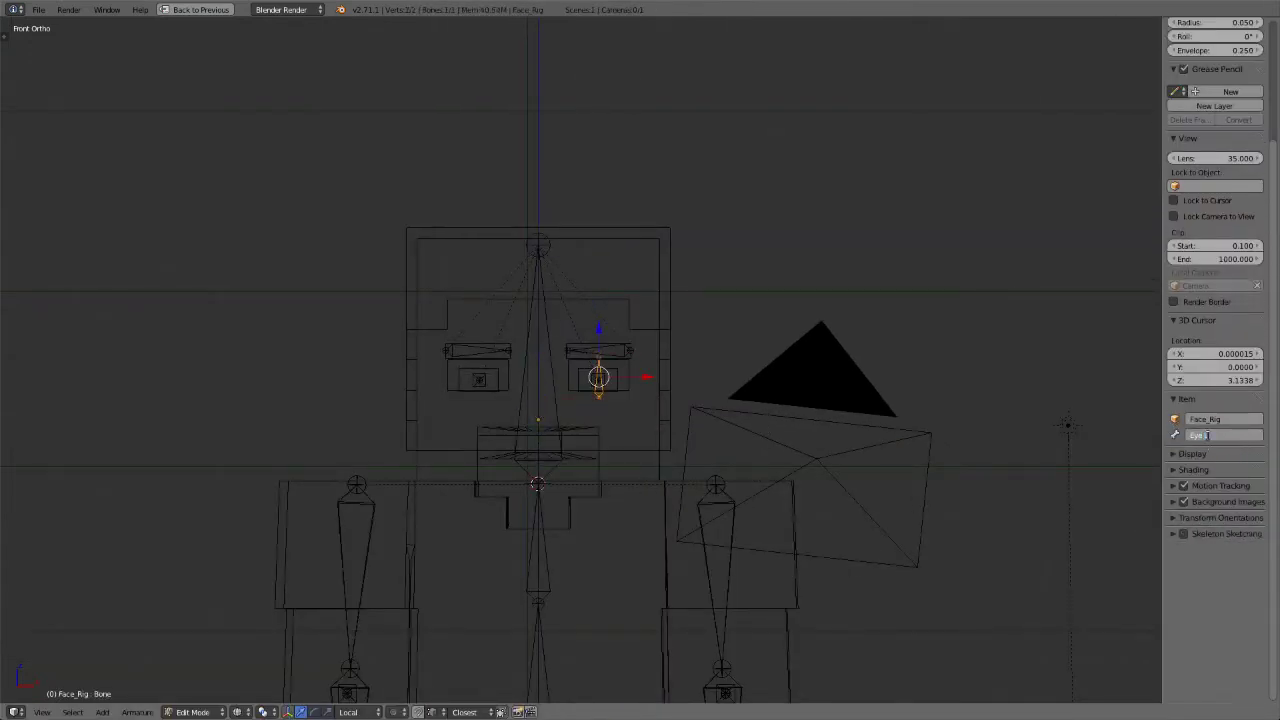
key(Return)
Step: Check the eye bones from the right side, then return to the front view
scroll(791, 417, up, 4)
click(41, 712)
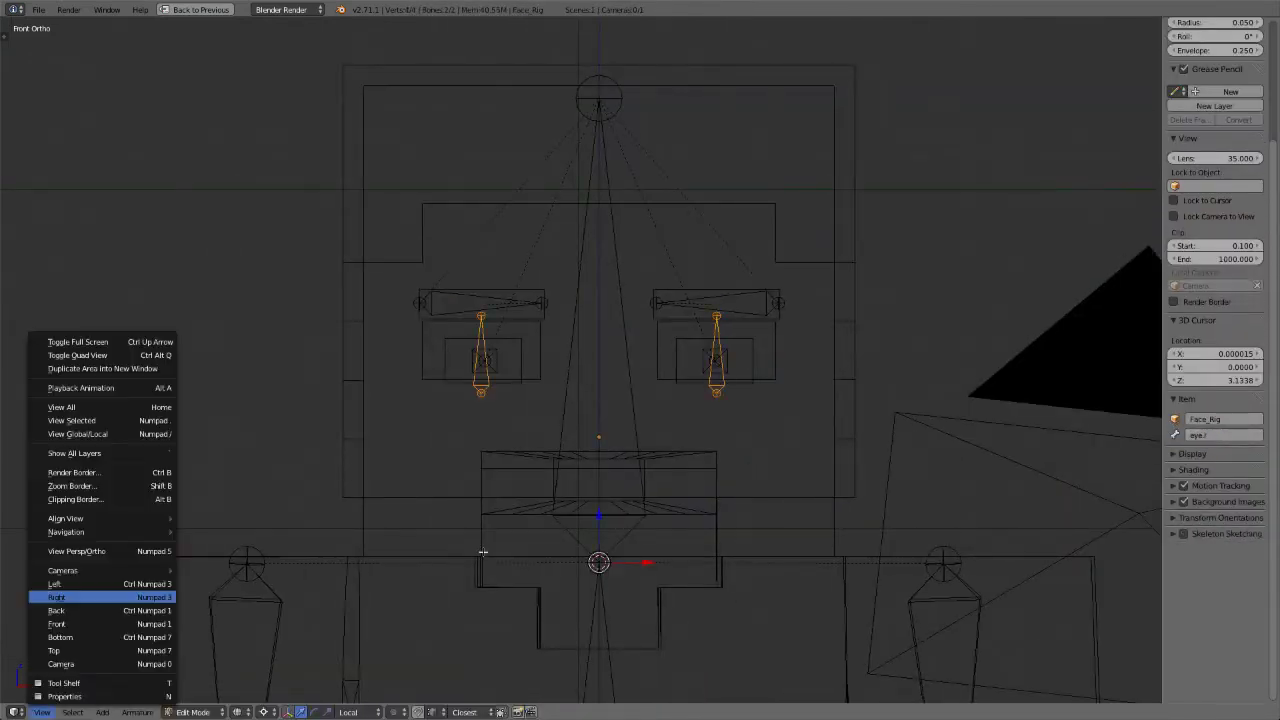
click(56, 597)
key(KP_1)
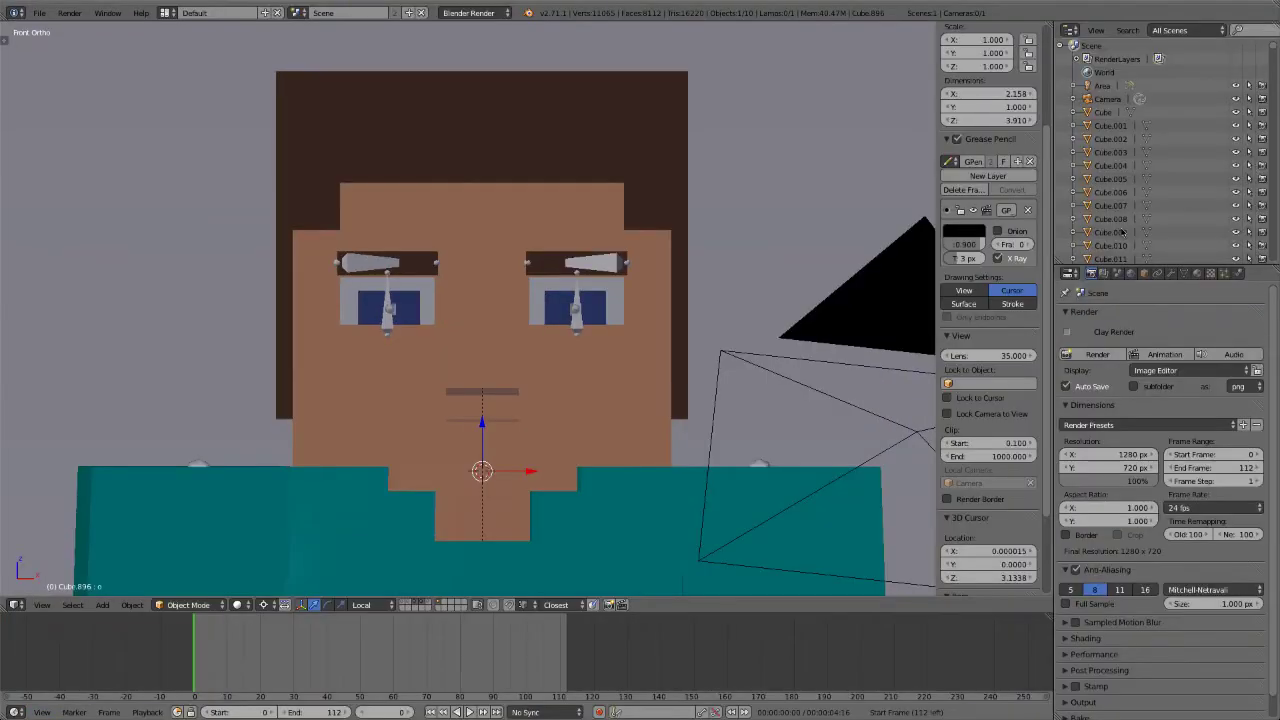
Step: Turn the left area into a Graph Editor
scroll(1107, 428, down, 6)
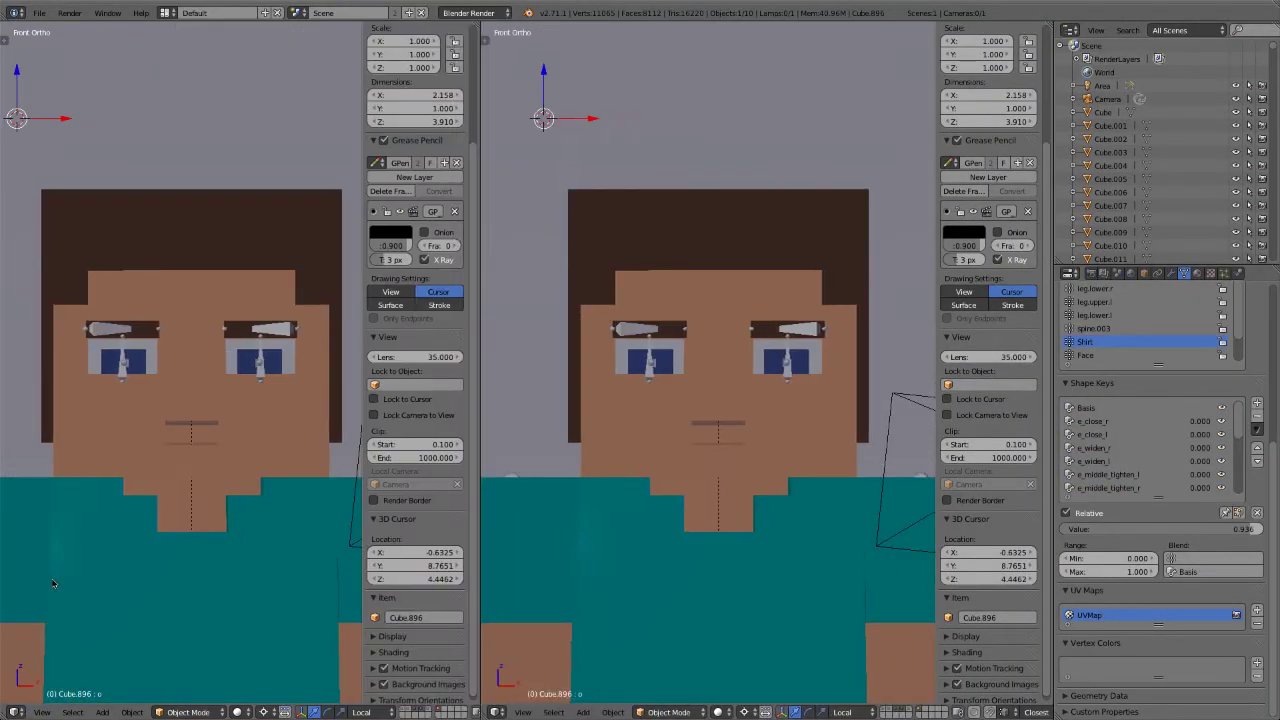
click(16, 712)
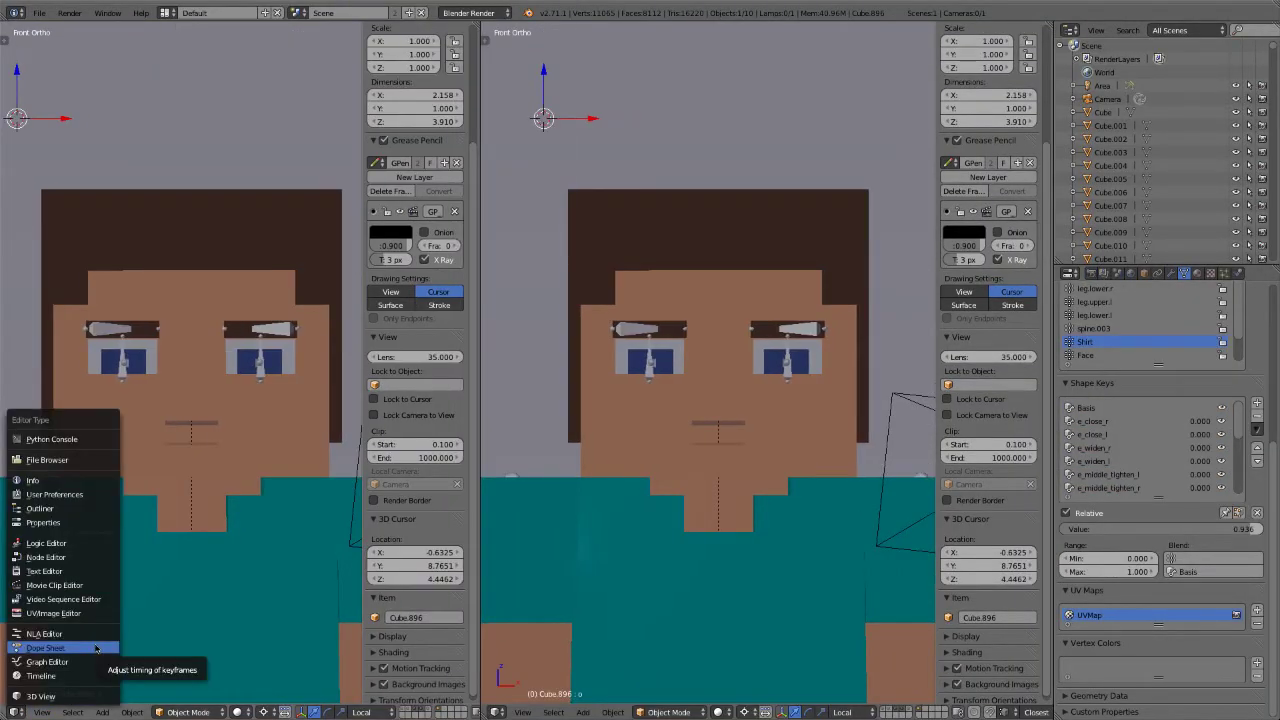
click(47, 662)
Step: Set the e_close_l shape key minimum to -1 and add a driver to its value
click(1095, 421)
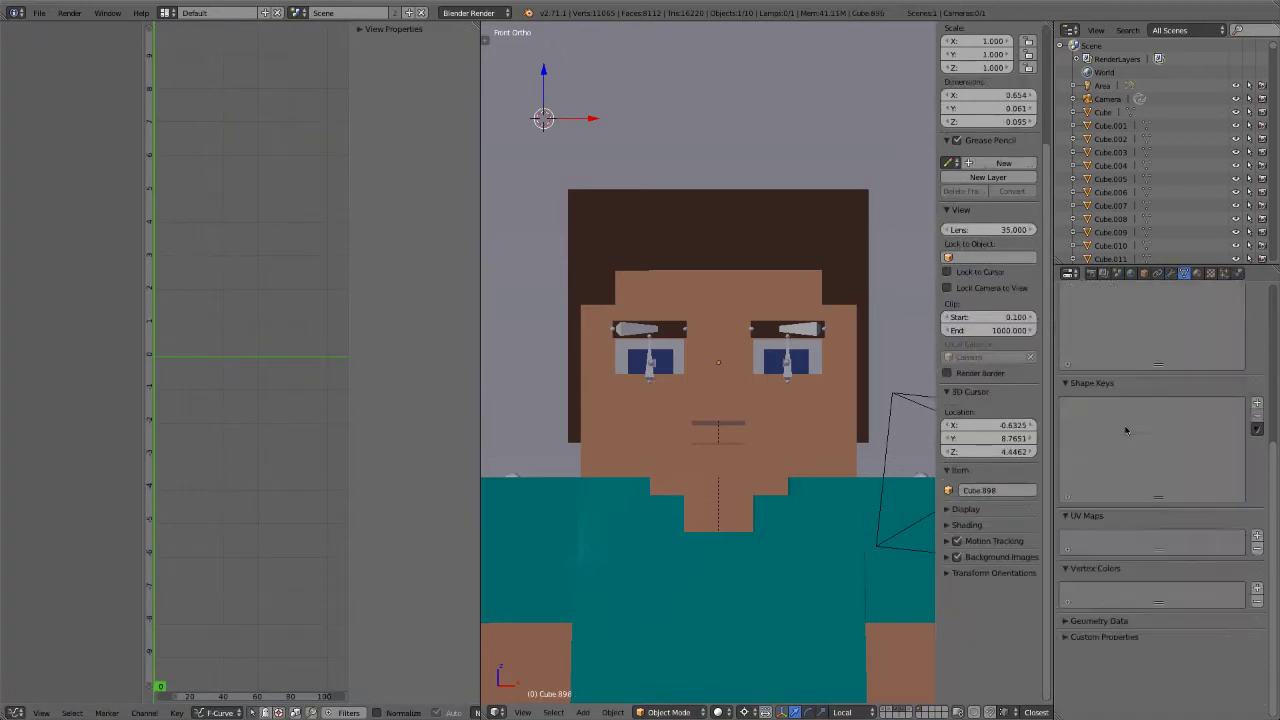
click(1092, 434)
drag(1130, 529, 1190, 529)
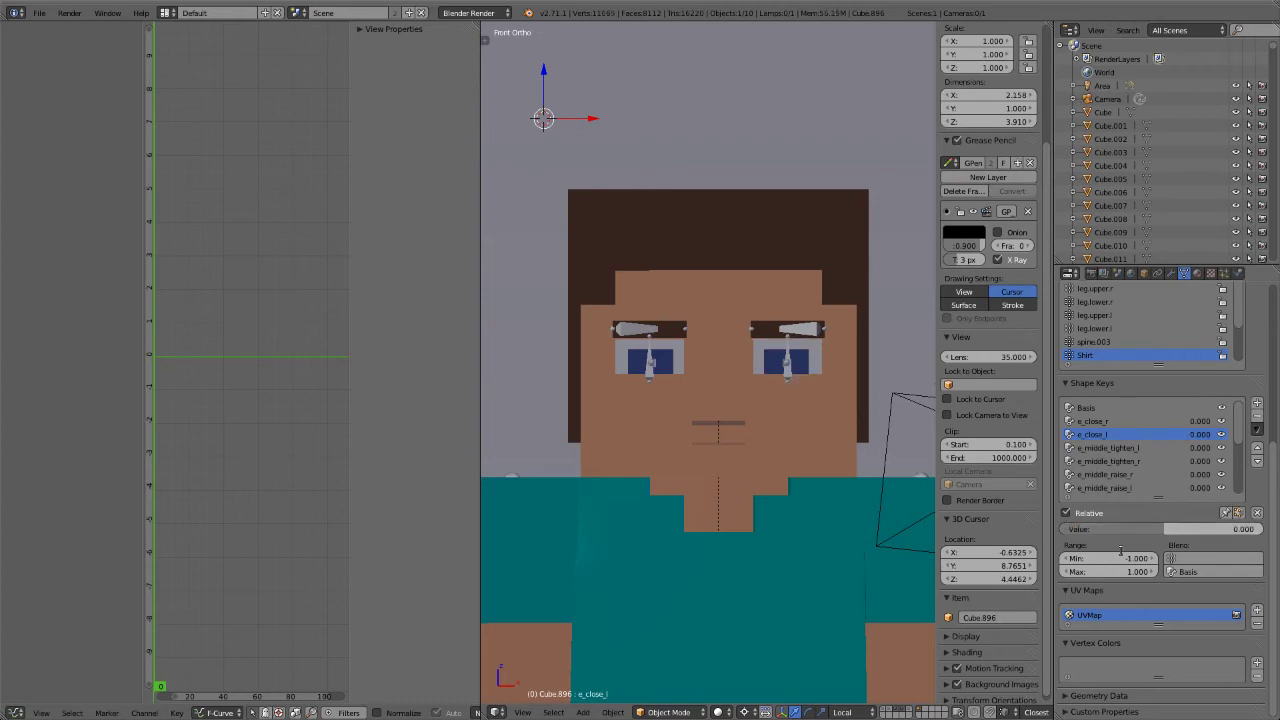
key(z)
key(z)
right_click(1170, 529)
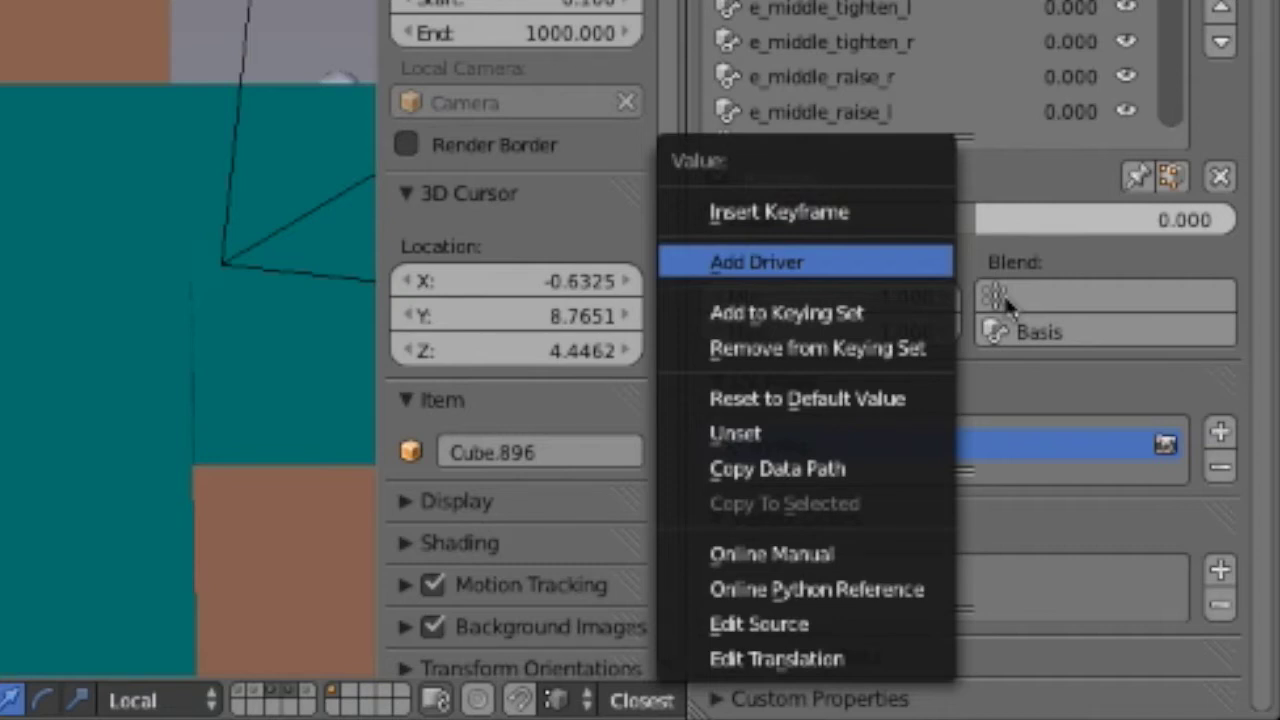
click(757, 262)
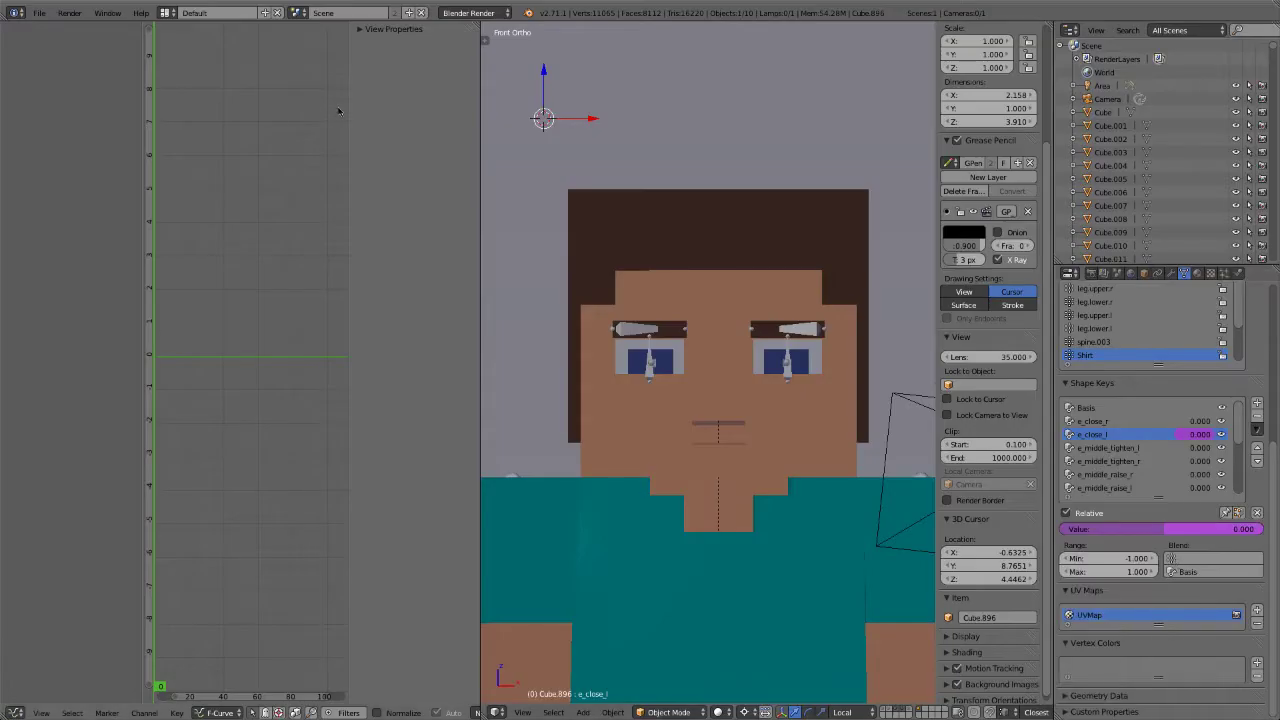
Step: Switch the Graph Editor to Drivers and select the e_close_l driver
click(220, 712)
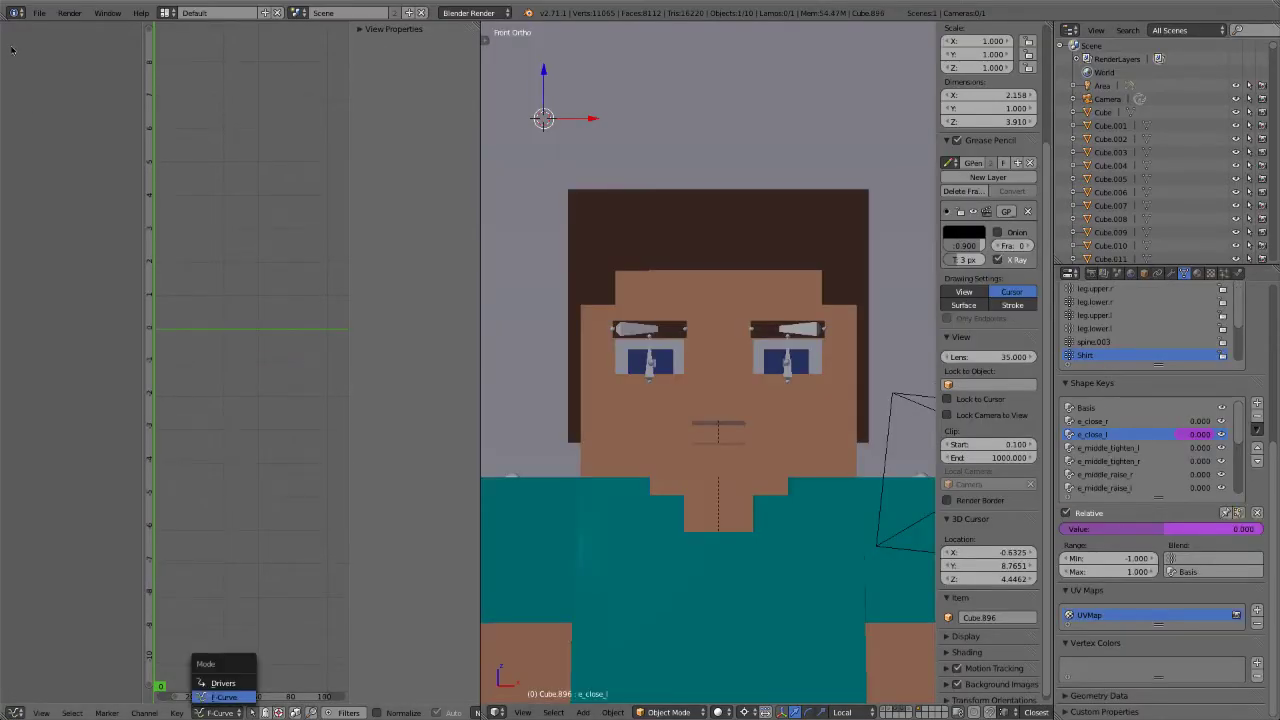
click(223, 683)
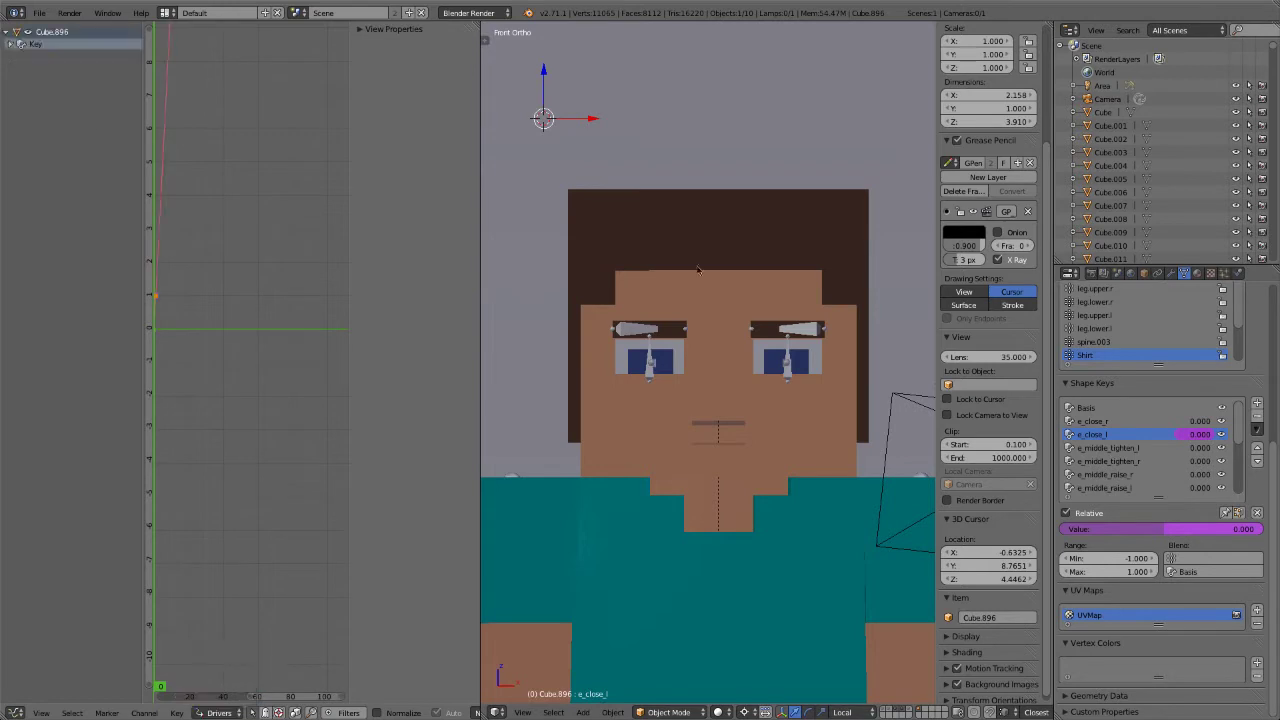
click(50, 56)
Step: Set the transform-channel variable and expression -var*1.5+1.5, then allow driver scripts in preferences
click(430, 436)
click(430, 436)
click(430, 436)
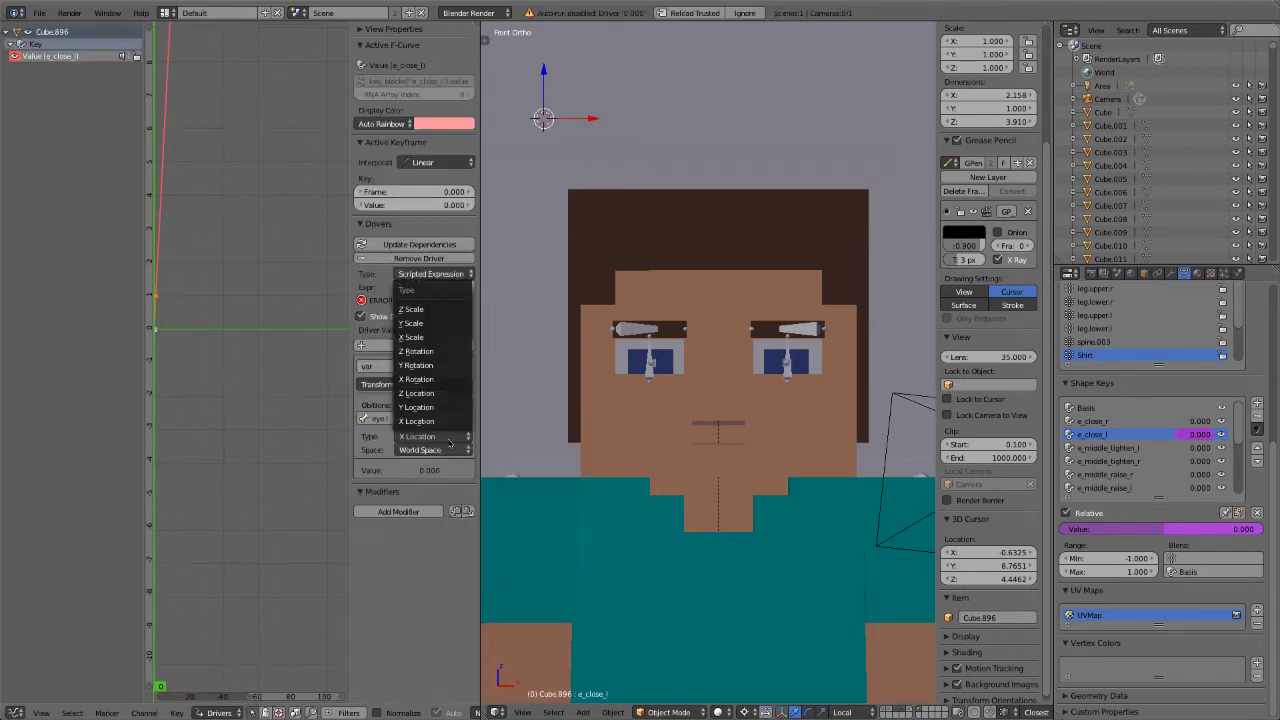
click(430, 290)
click(435, 287)
text(var + 1)
key(Return)
key(ctrl+alt+u)
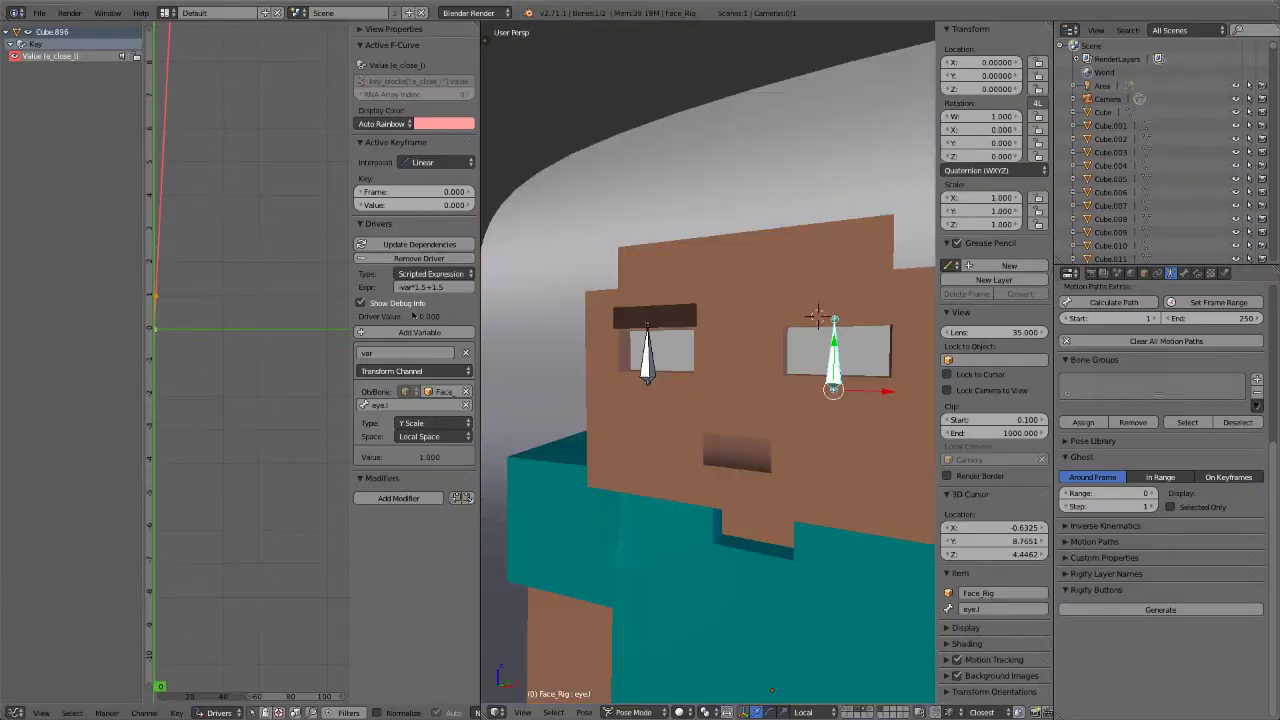
Step: Point the e_close_r driver at eye.r and remove the old driver from e_middle_tighten_l
right_click(636, 345)
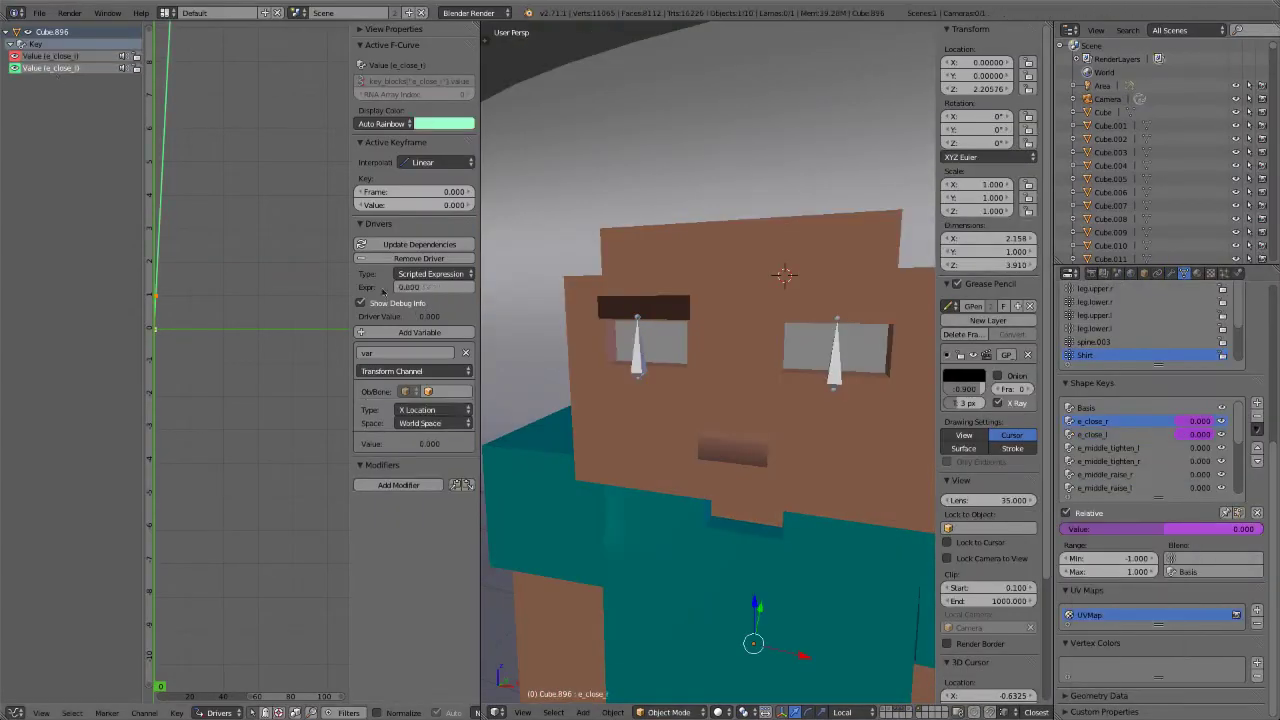
click(452, 395)
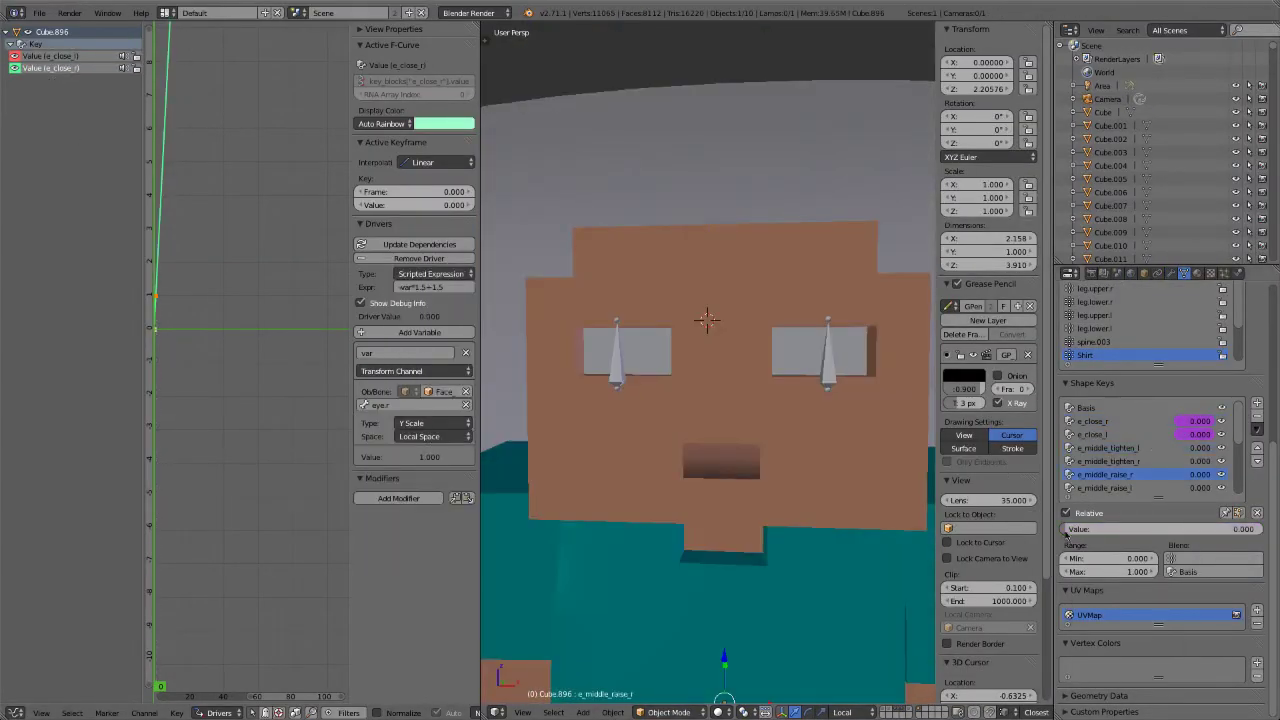
scroll(1150, 440, down, 1)
click(1200, 435)
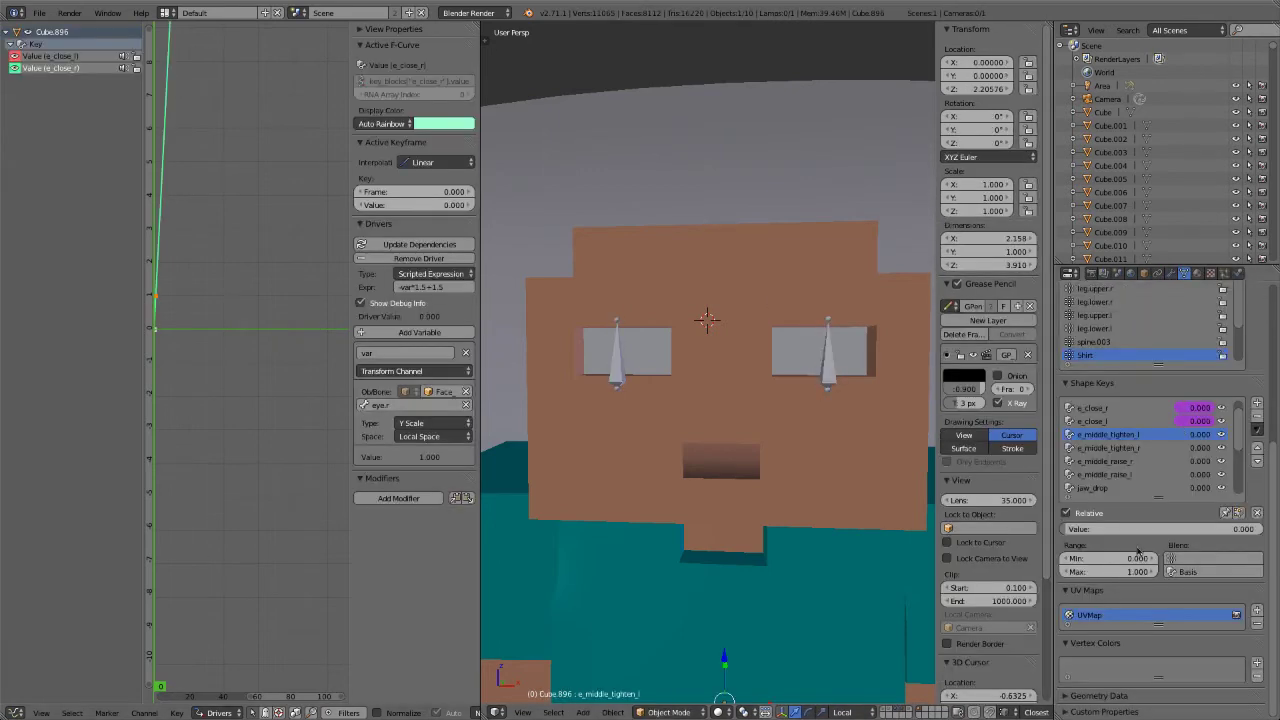
click(1200, 528)
right_click(1163, 483)
click(1145, 425)
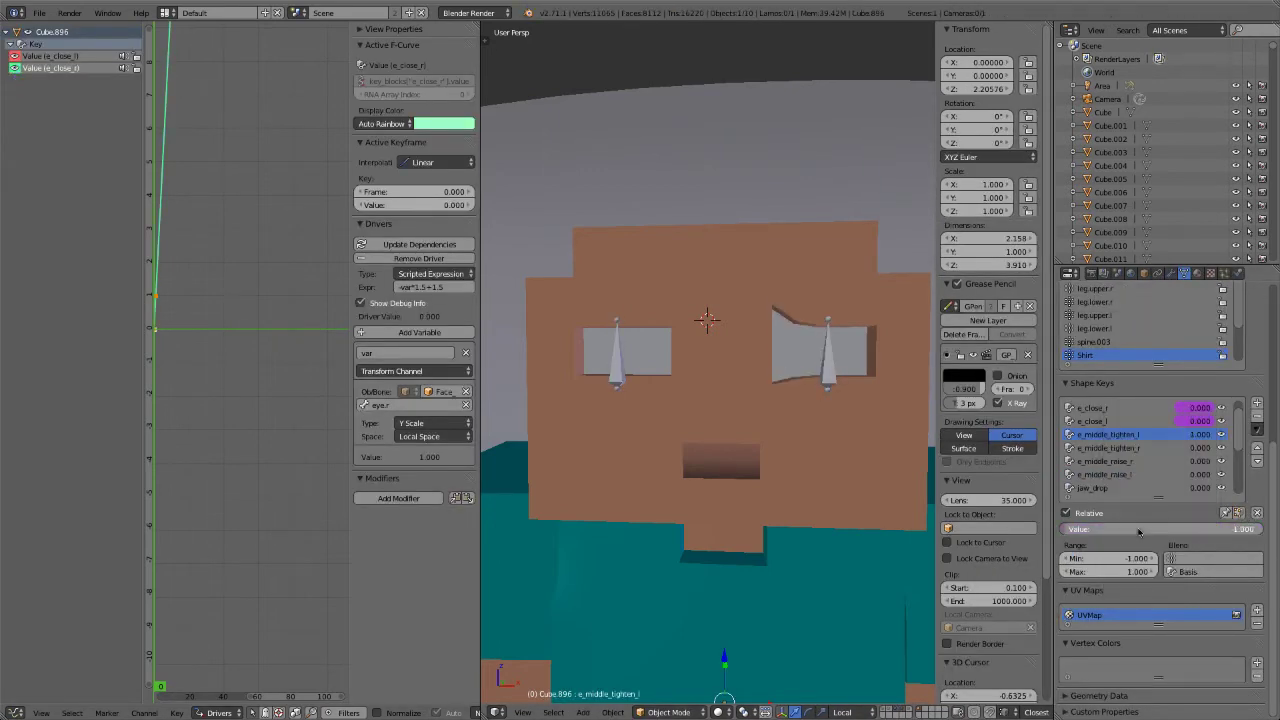
Step: Delete the e_middle_raise_r and e_middle_raise_l shape keys
click(1120, 461)
click(1257, 419)
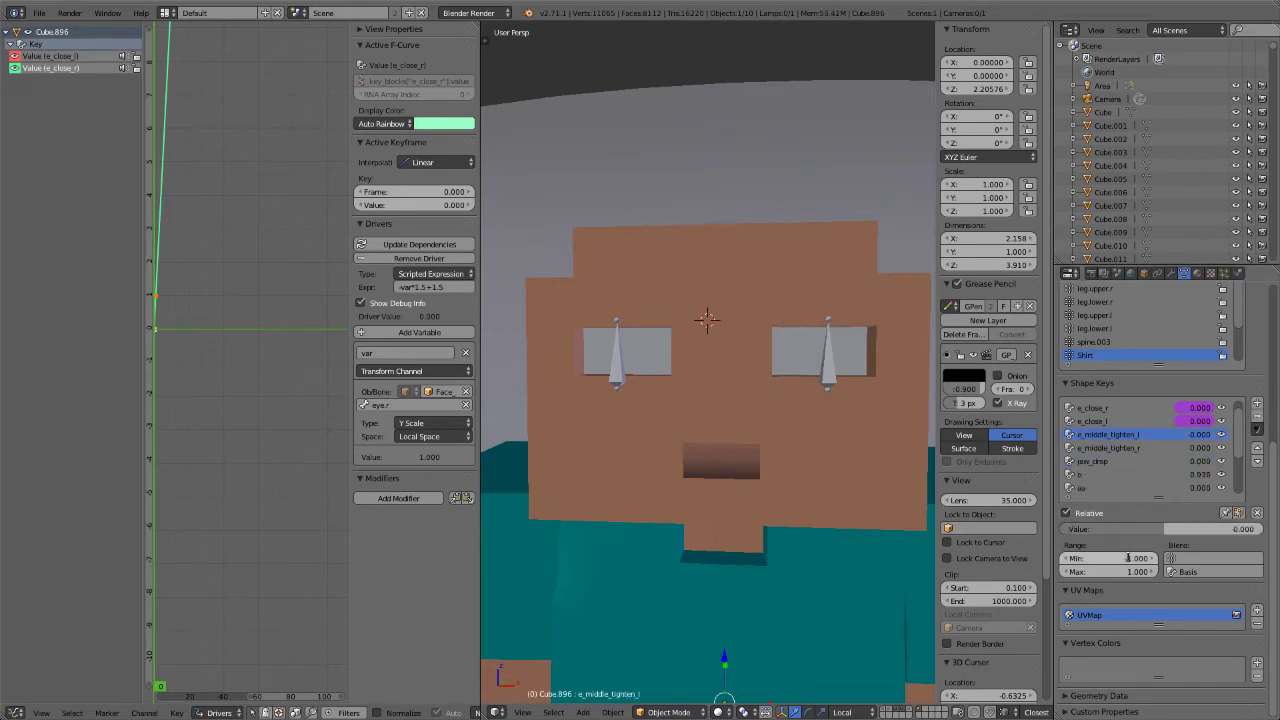
click(1257, 419)
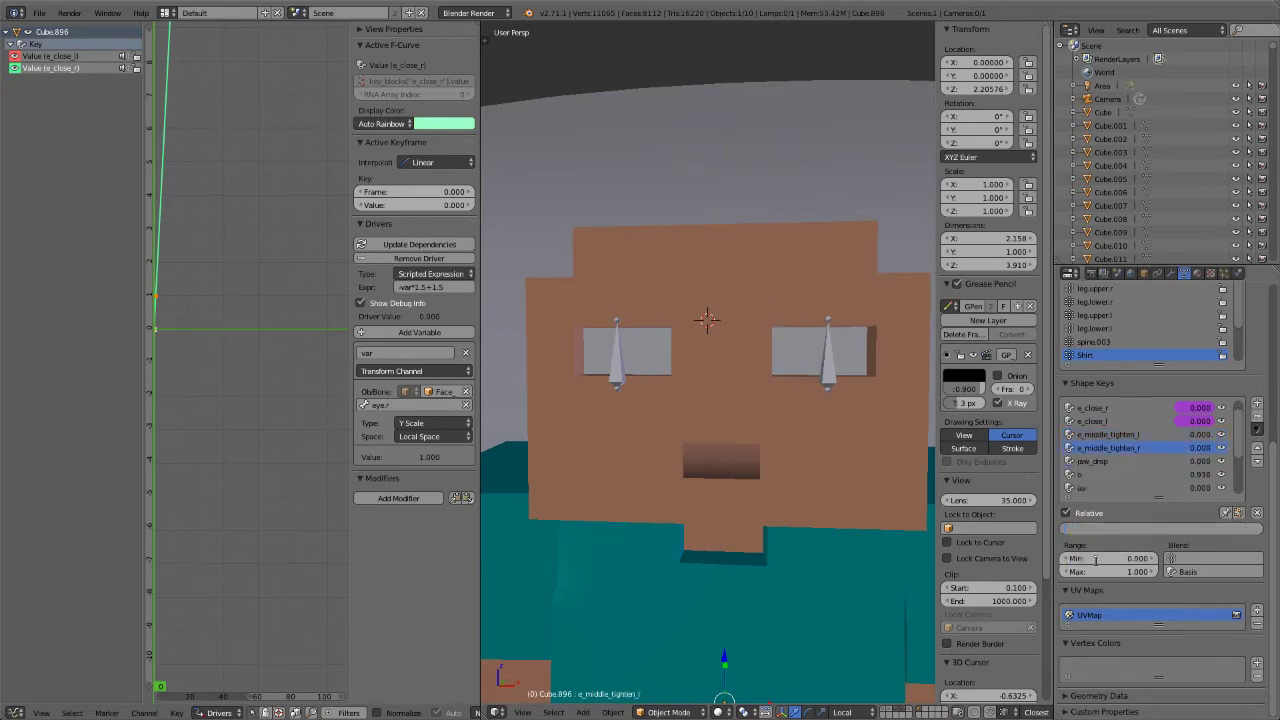
Step: Drive e_middle_tighten_l with expression var from the Face_Rig eye bone in local space
click(1180, 446)
key(ctrl+d)
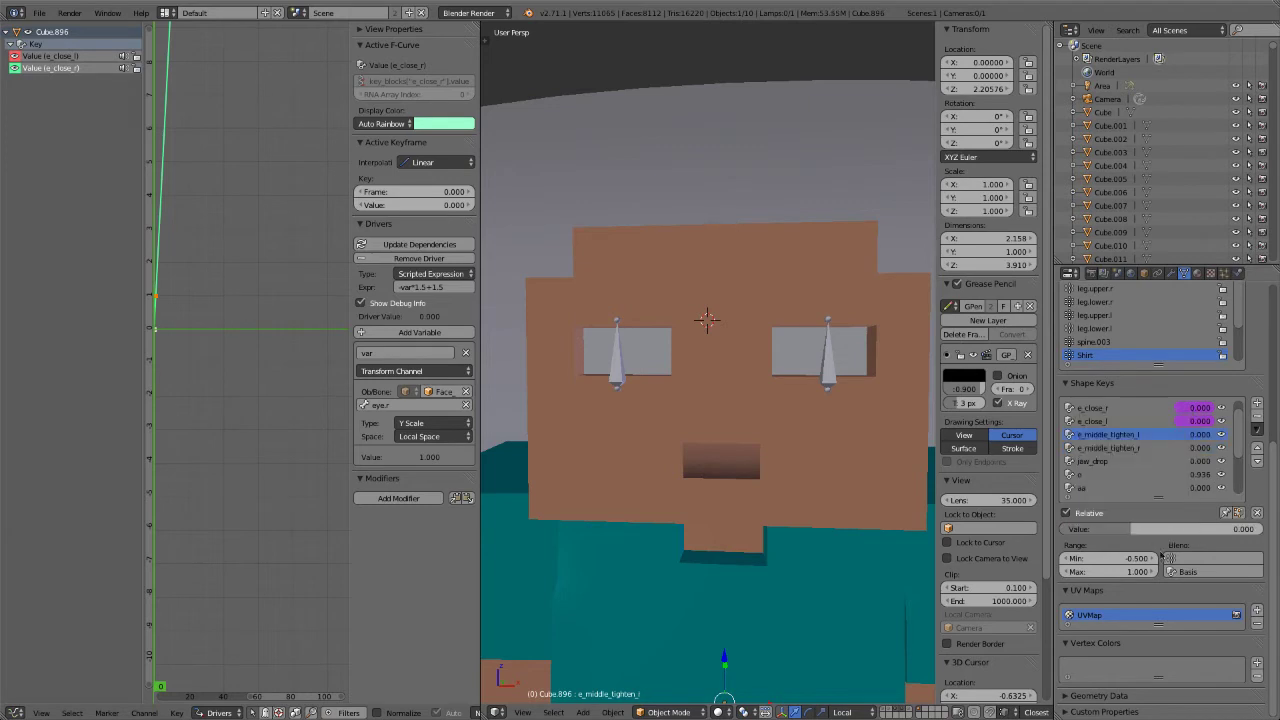
text(var)
click(440, 391)
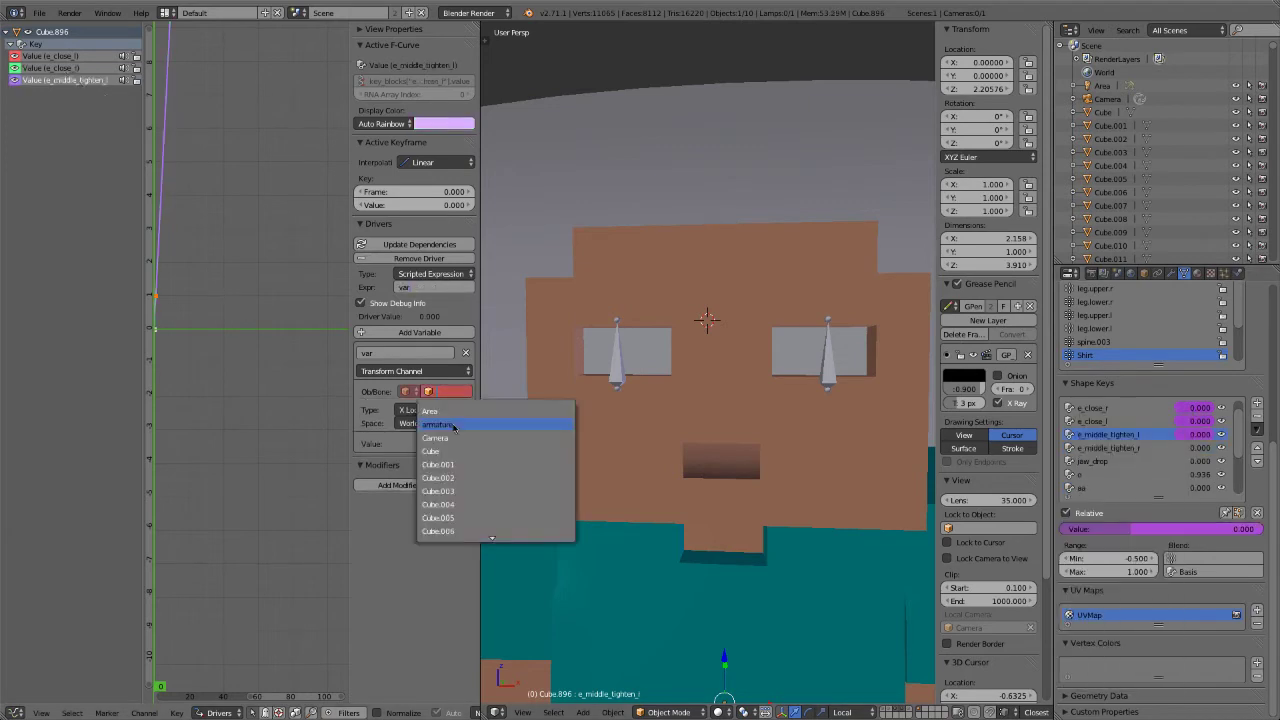
click(455, 420)
click(432, 436)
click(440, 396)
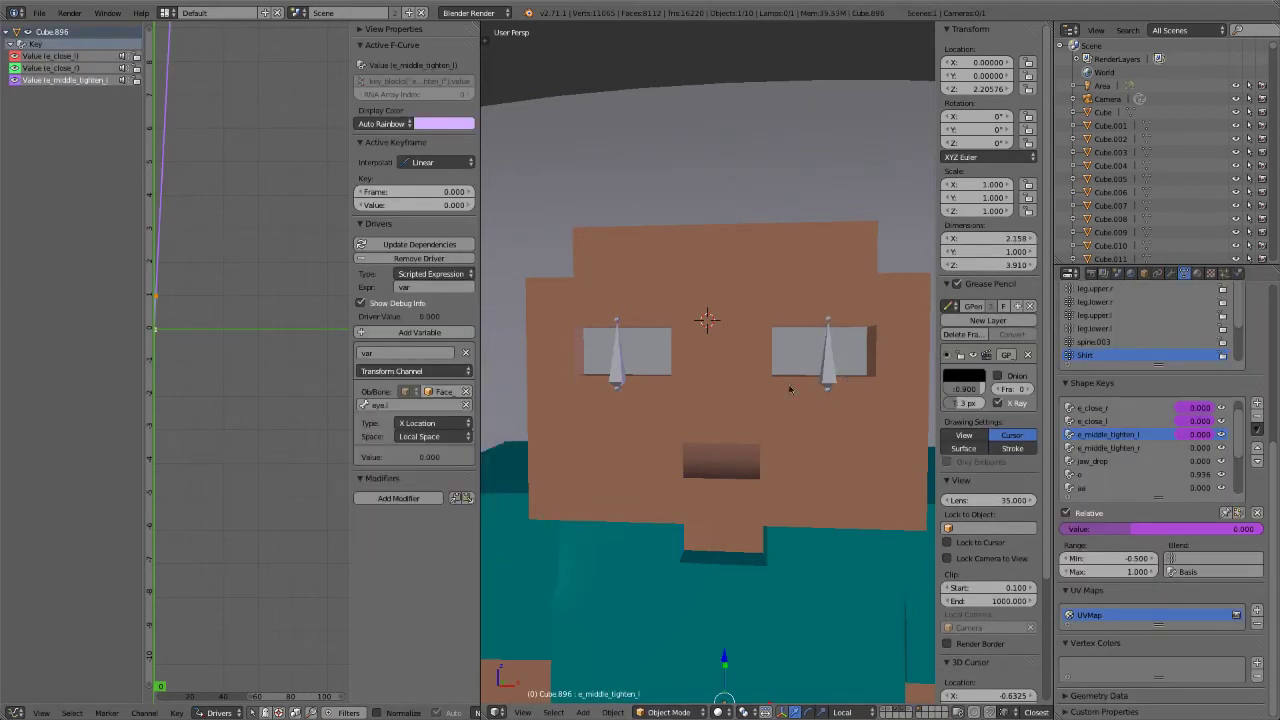
Step: Test the driver by moving eye.l, undo it, and set eye.r as the other driver's bone
right_drag(828, 385, 798, 390)
key(ctrl+z)
key(ctrl+z)
key(ctrl+alt+z)
click(1171, 531)
key(ctrl+z)
key(ctrl+shift+z)
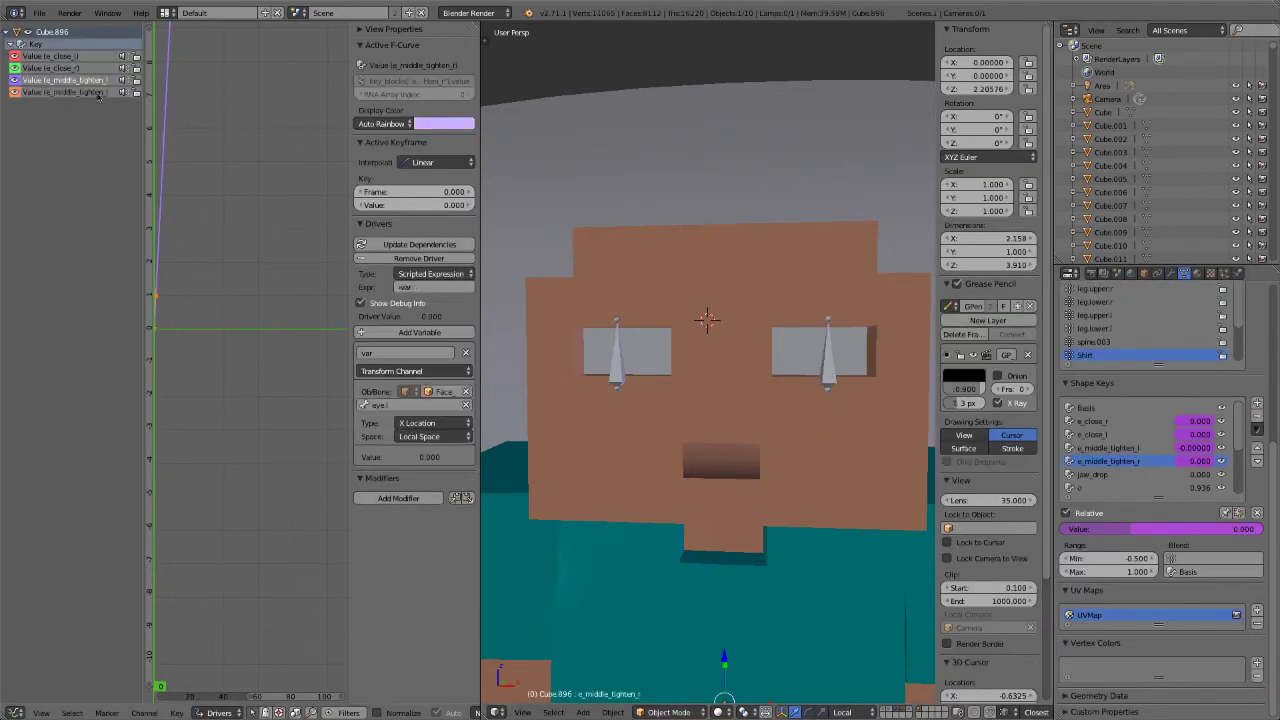
click(410, 404)
click(530, 457)
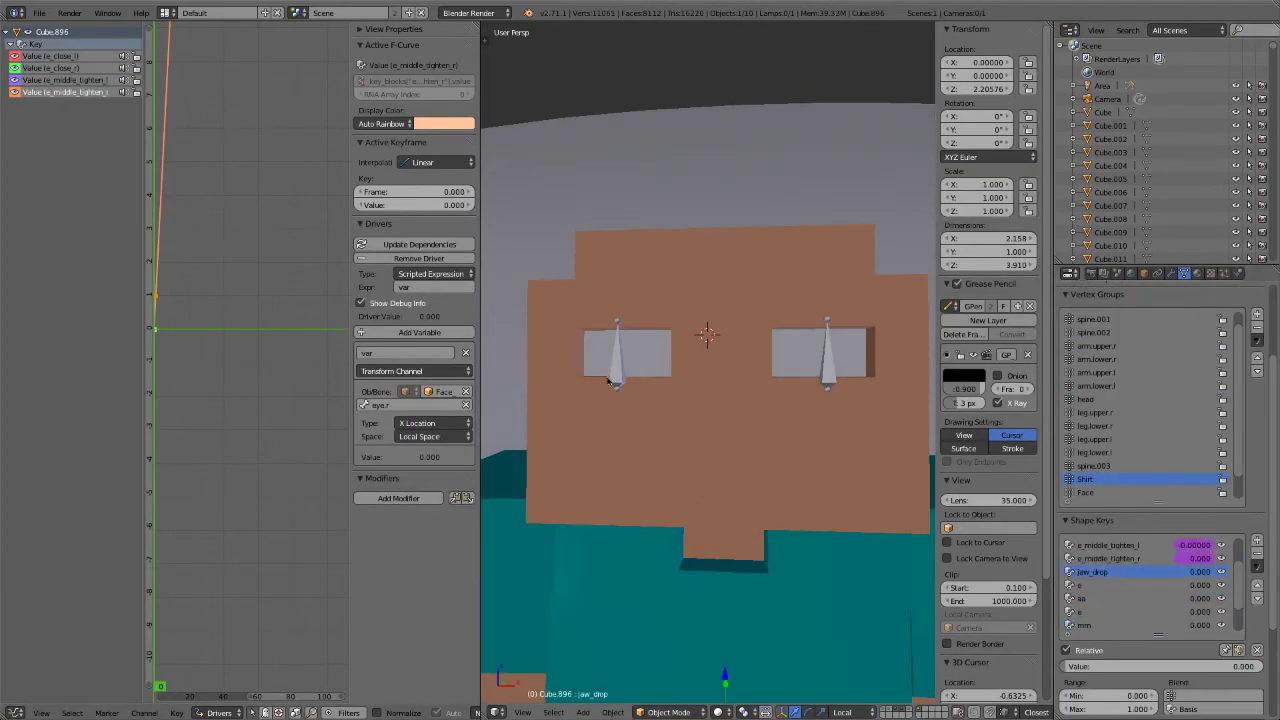
Step: Select eye.r and inspect the face rig in front wireframe view, then return to the mesh
right_click(617, 352)
key(KP_1)
key(z)
key(Tab)
mouse_move(800, 437)
middle_down()
mouse_move(760, 430)
mouse_move(720, 450)
mouse_move(760, 460)
middle_up()
key(z)
key(ctrl+z)
key(ctrl+z)
key(ctrl+z)
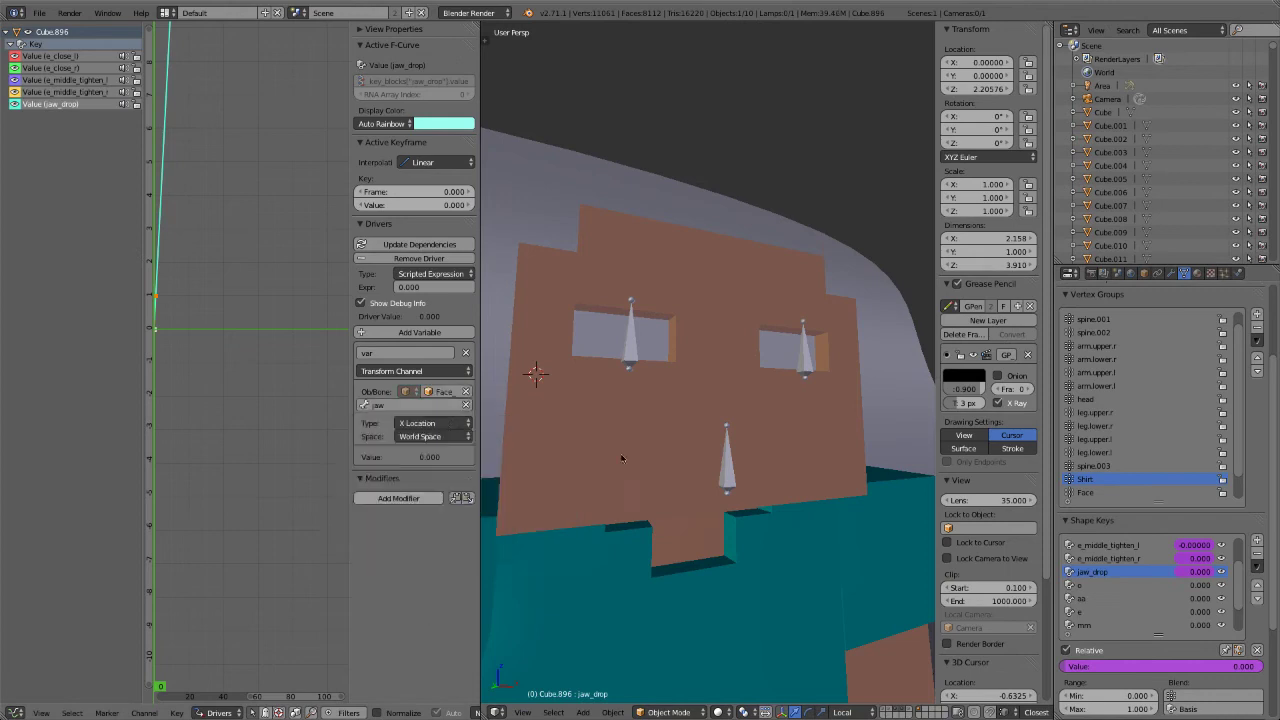
Step: Make the jaw driver variable read the jaw bone's Y Location
click(437, 410)
key(Escape)
key(ctrl+z)
key(ctrl+shift+z)
key(ctrl+shift+z)
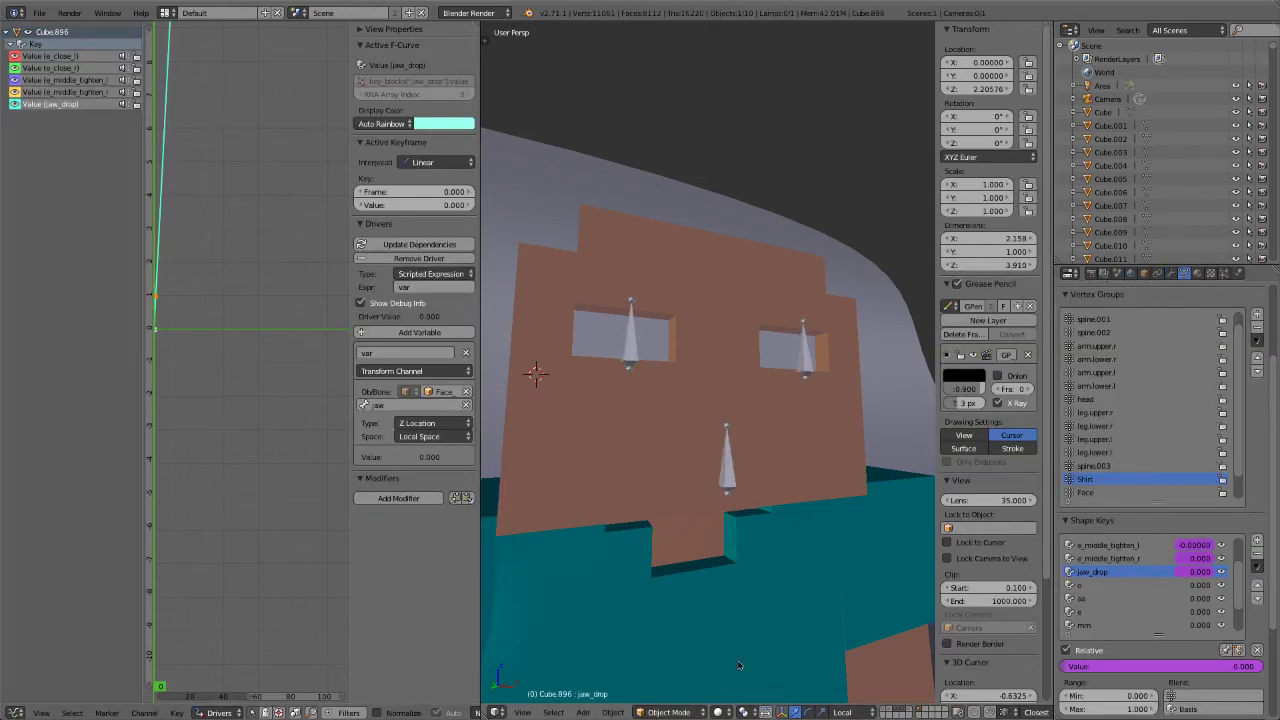
click(430, 423)
click(429, 394)
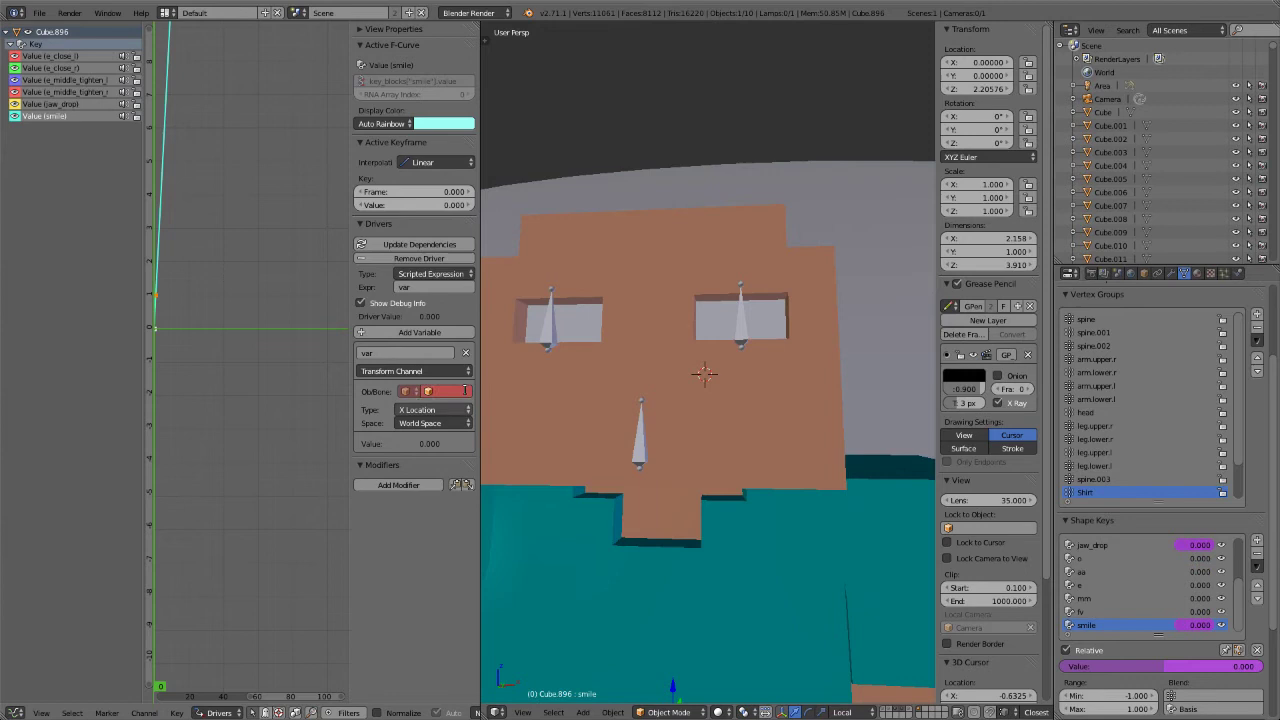
Step: Choose the Face rig as the phoneme driver's target object
click(465, 391)
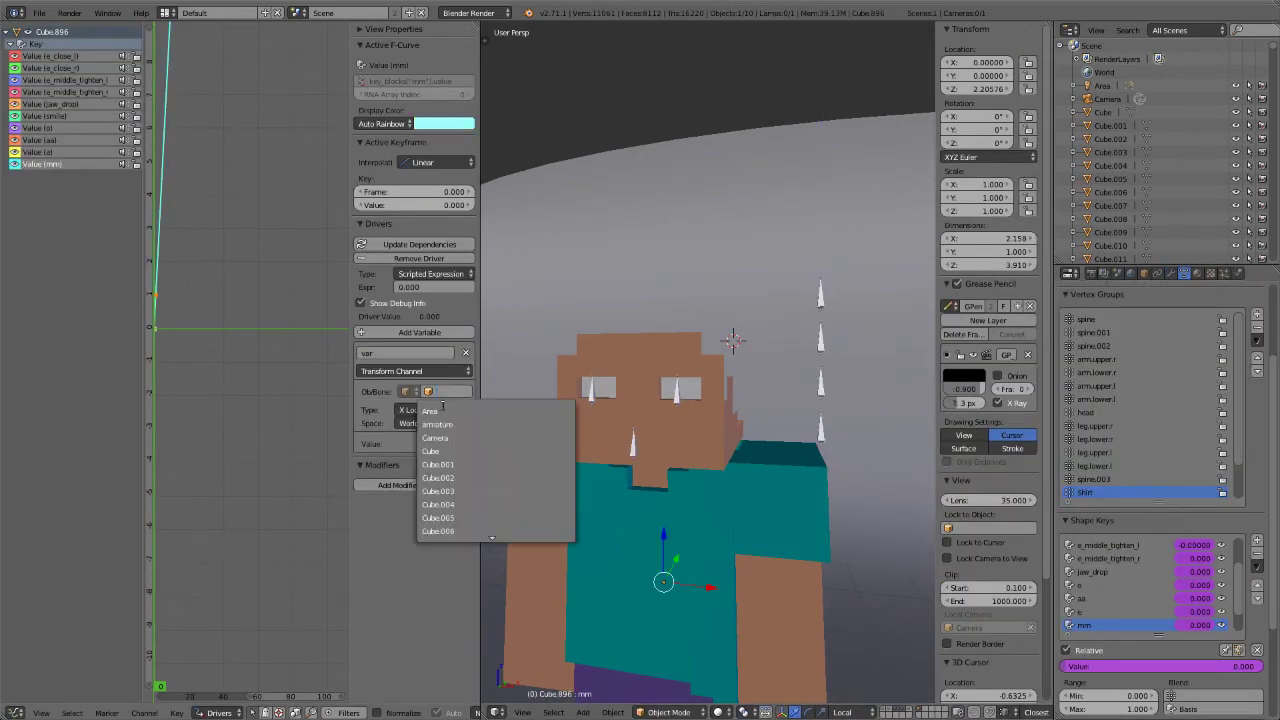
scroll(443, 420, down, 4)
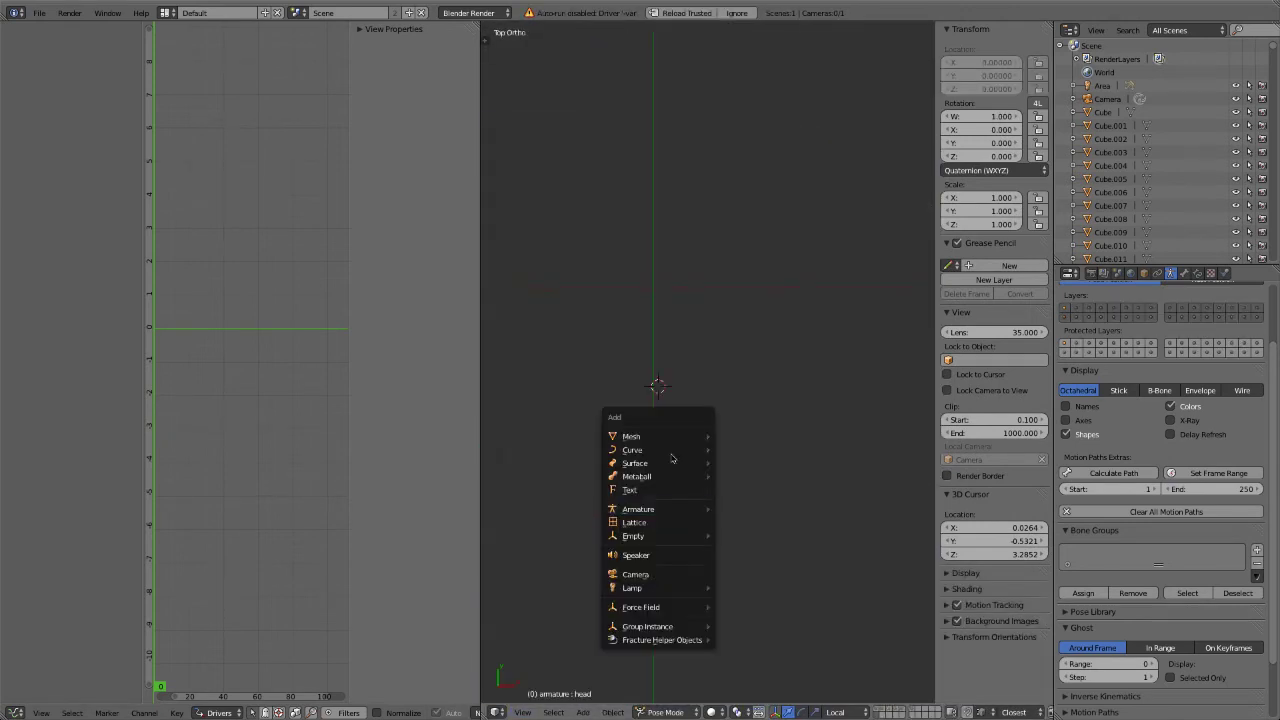
Step: Add a new plane for a widget and delete part of its geometry
click(760, 450)
key(x)
click(645, 513)
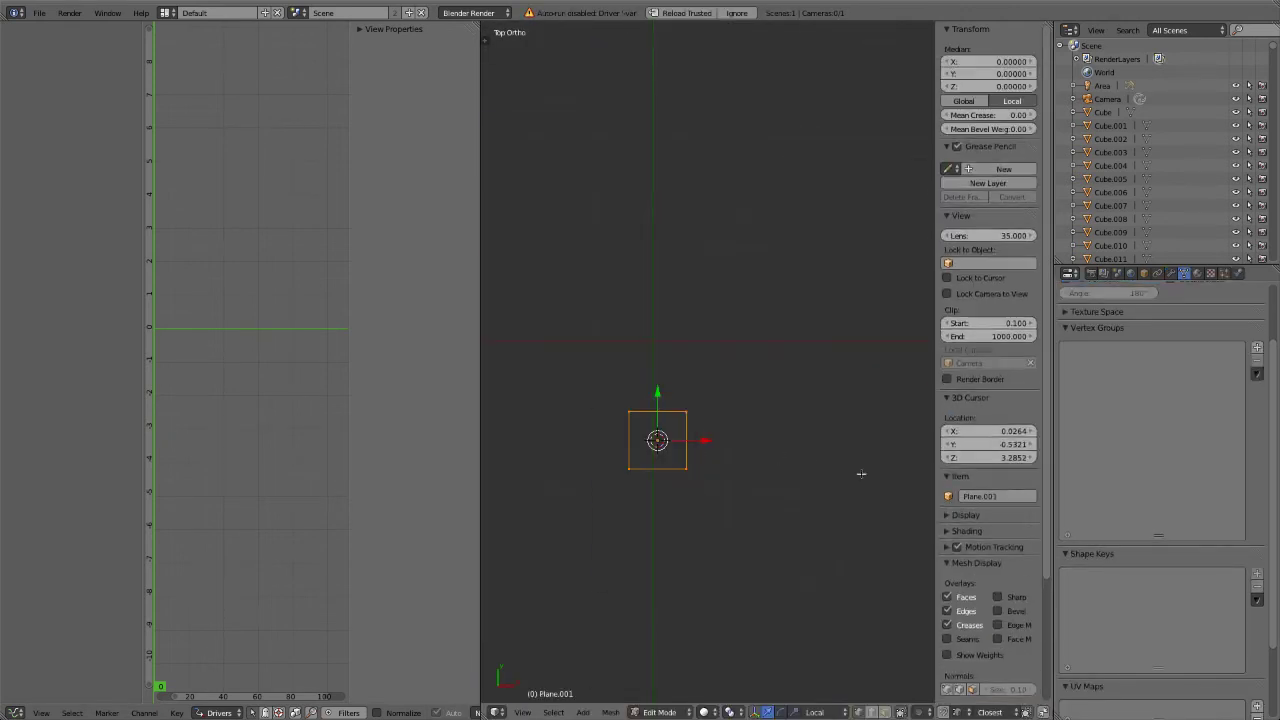
click(899, 712)
middle_drag(734, 294, 701, 516)
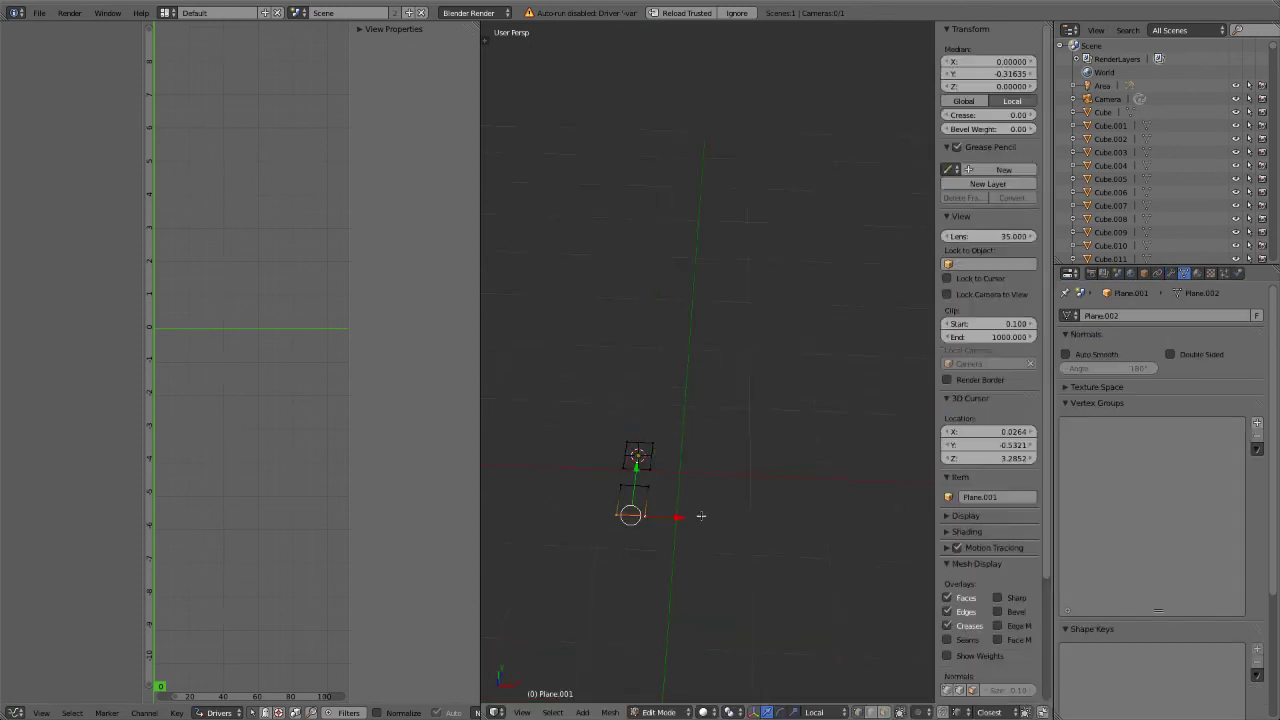
scroll(701, 516, up, 2)
Step: Select and move parts of the letter meshes in Edit Mode
key(Tab)
click(680, 437)
key(Tab)
key(b)
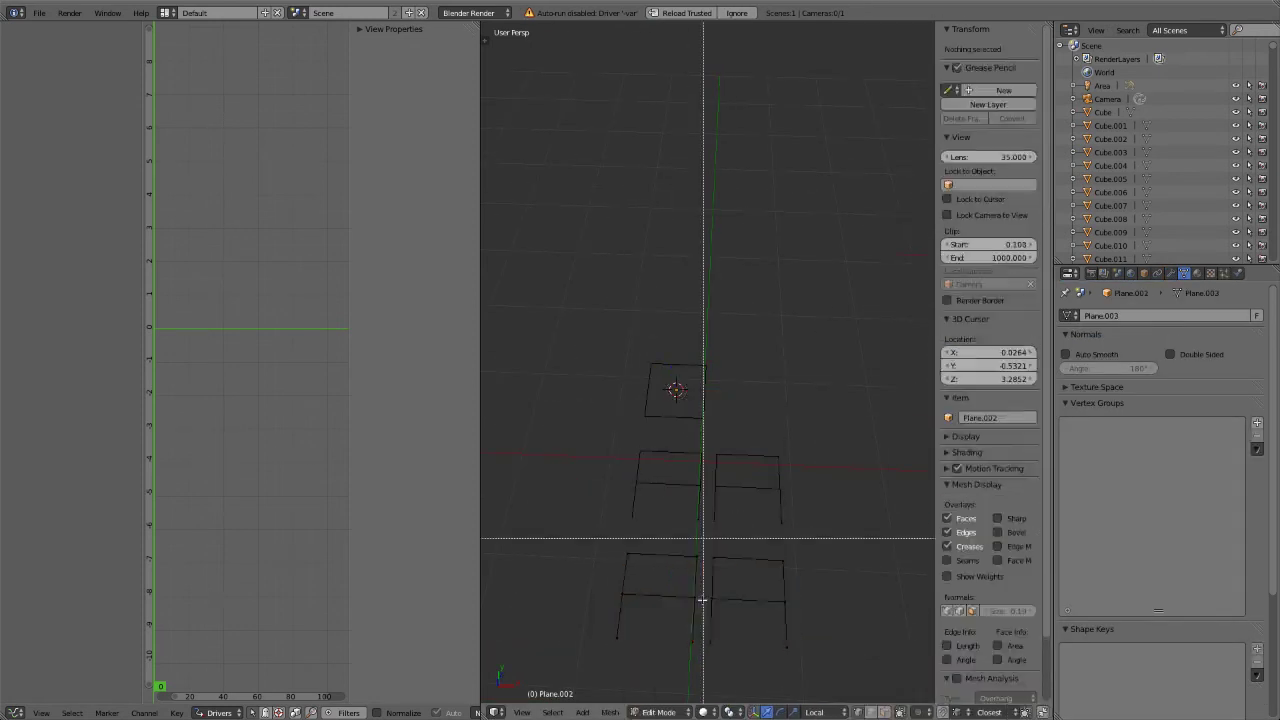
drag(703, 540, 694, 600)
key(Tab)
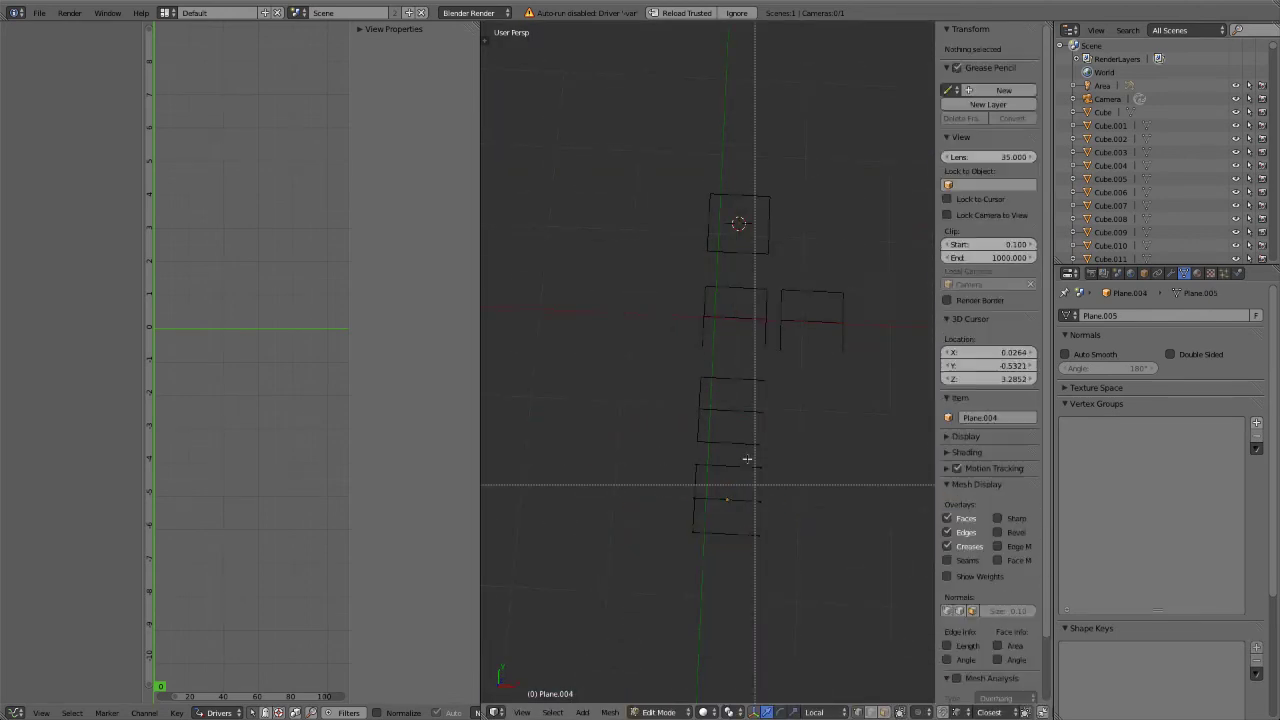
Step: Delete unwanted geometry and stray edges from the M letter shape
key(x)
click(1080, 404)
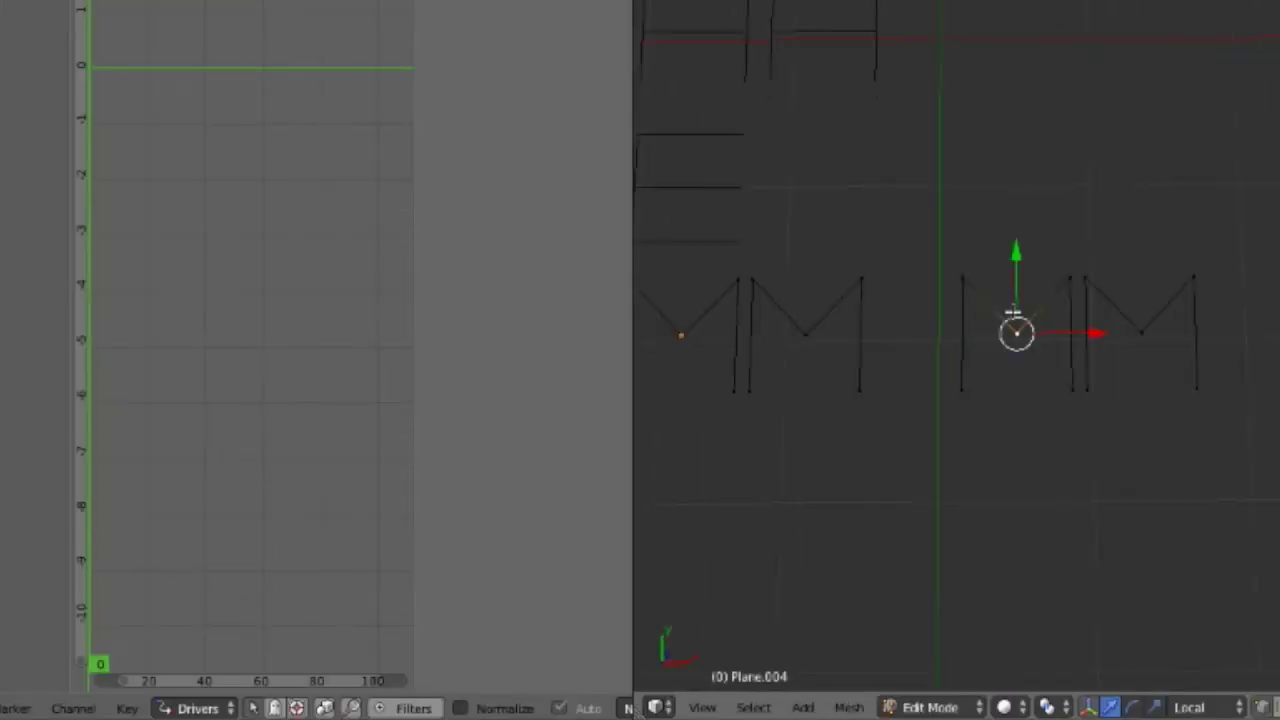
key(x)
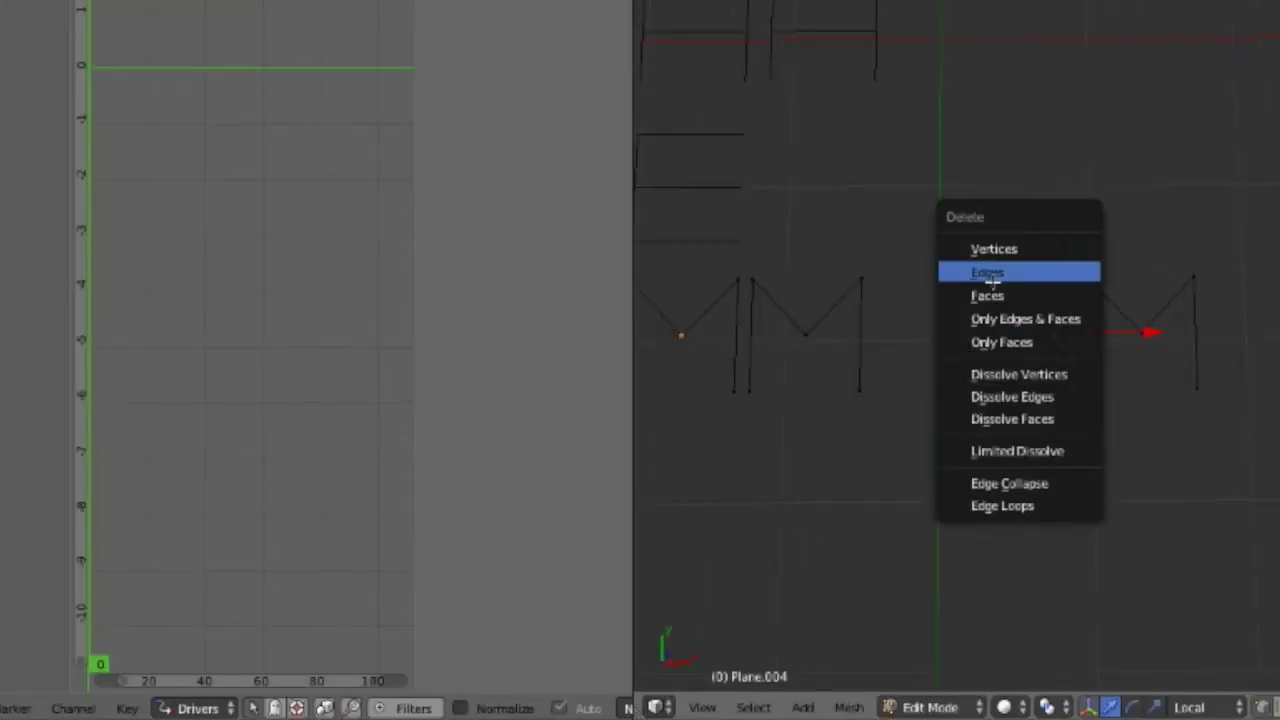
click(988, 273)
key(Tab)
middle_drag(931, 374, 1088, 204)
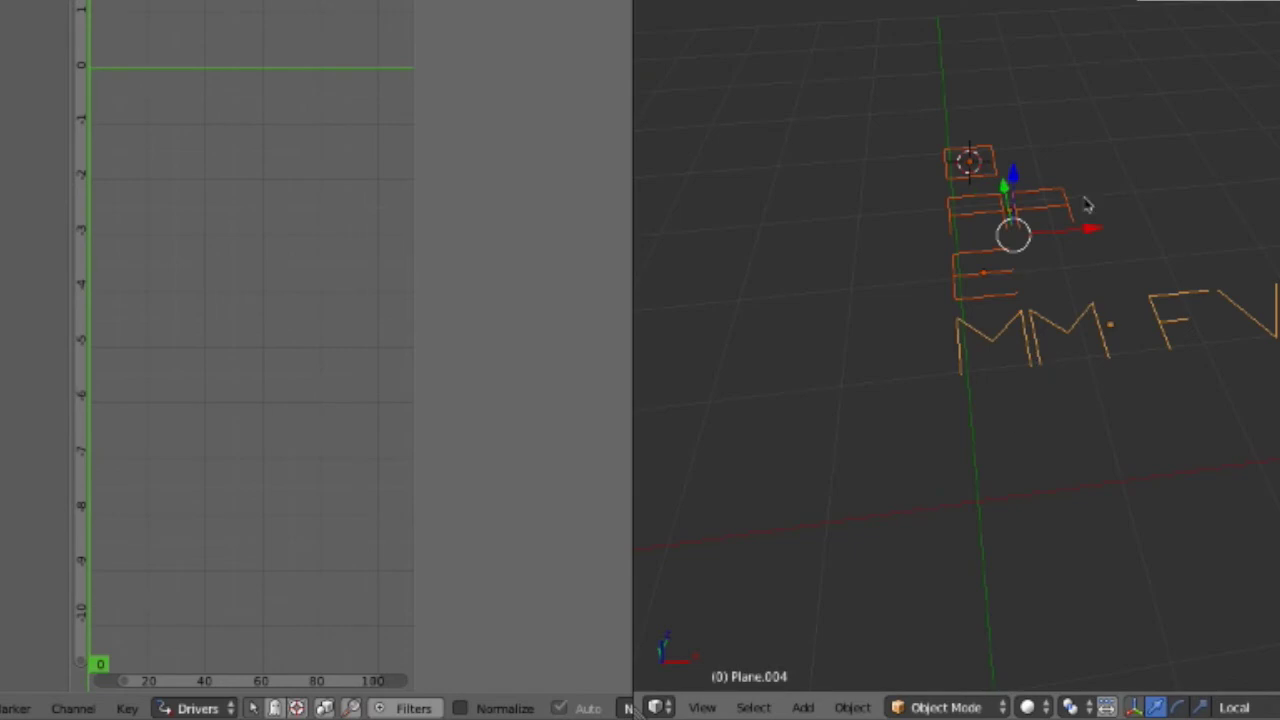
key(shift+s)
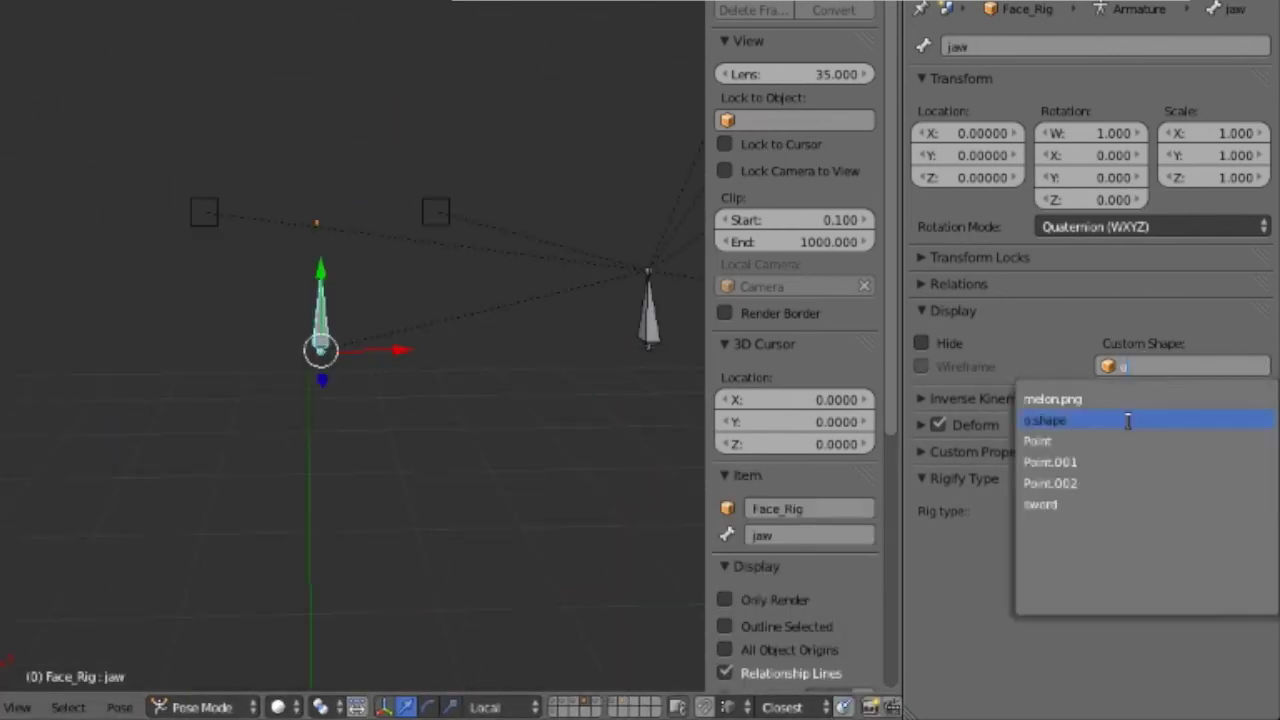
Step: Set o.shape as the jaw bone's custom shape in Bone properties
click(1129, 420)
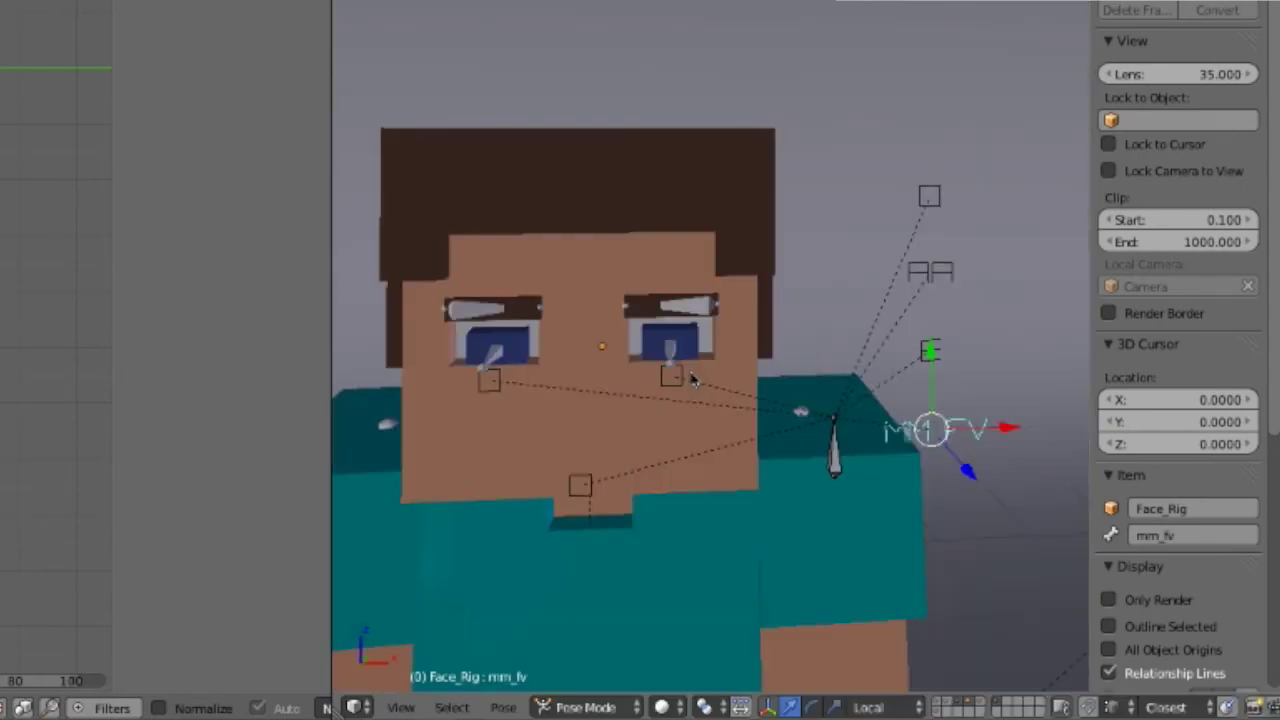
Step: Grab the eye.r control and move it vertically to test the eye shape keys
key(g)
key(z)
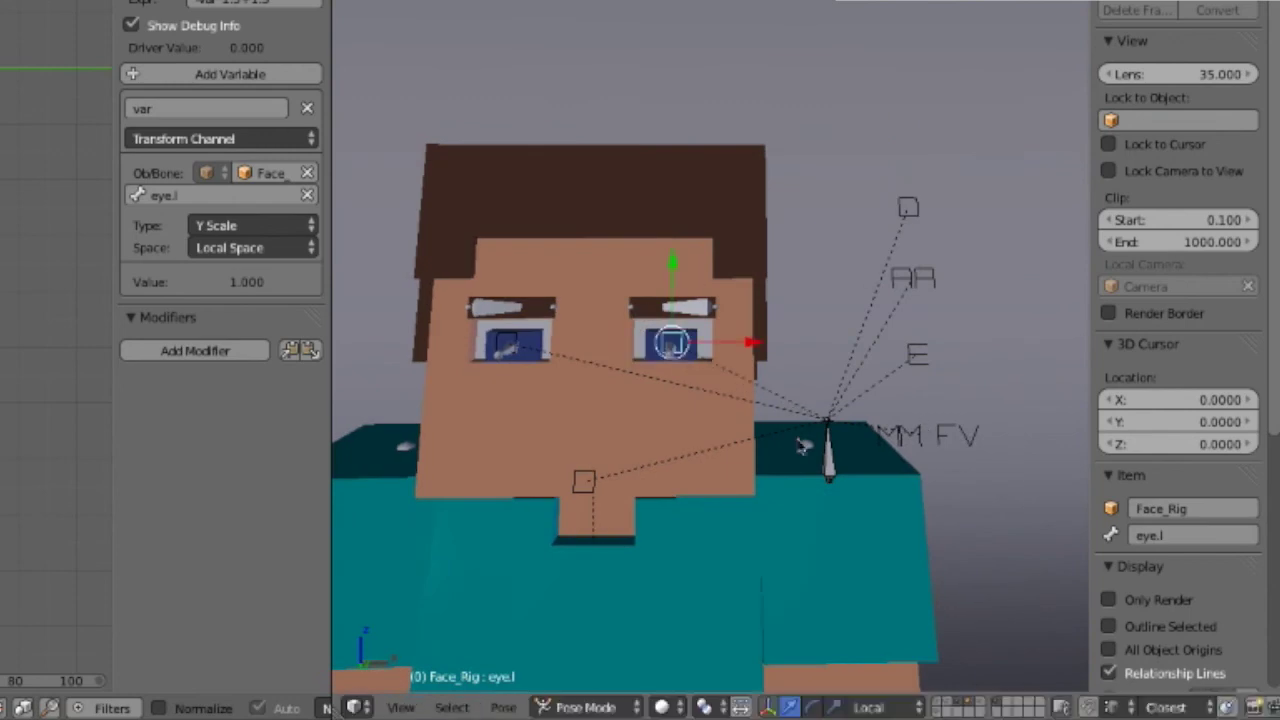
key(g)
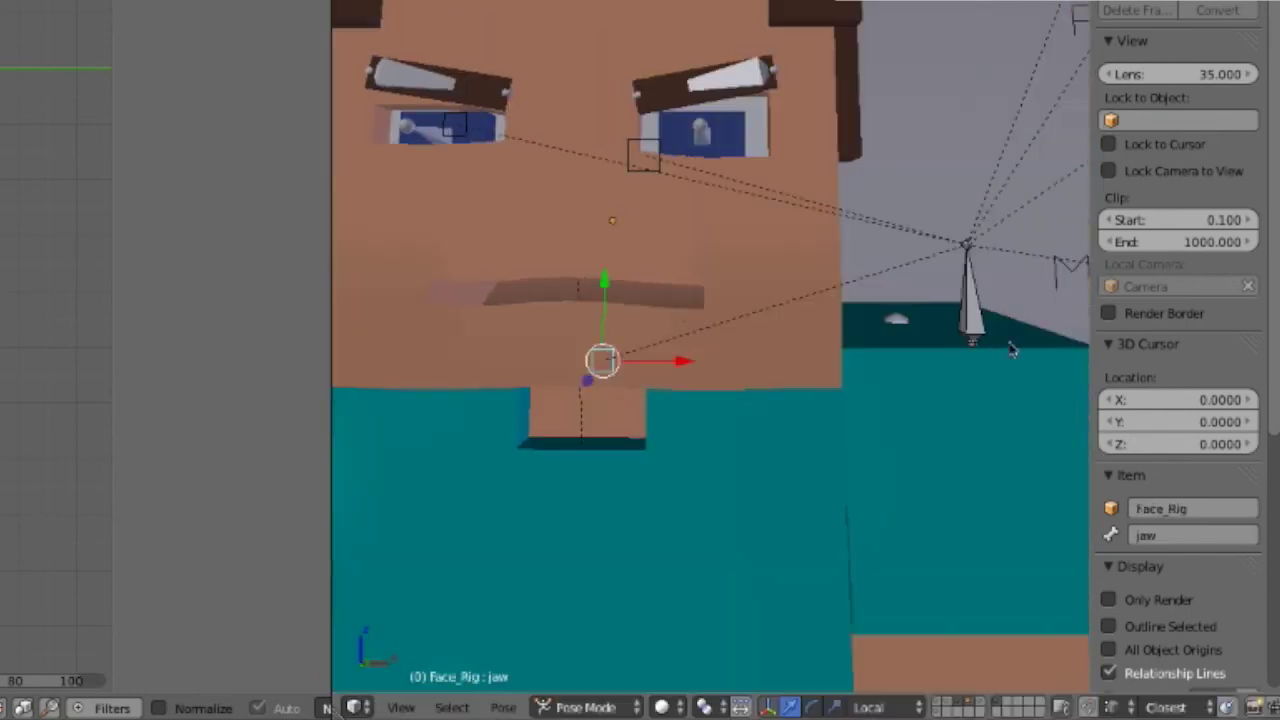